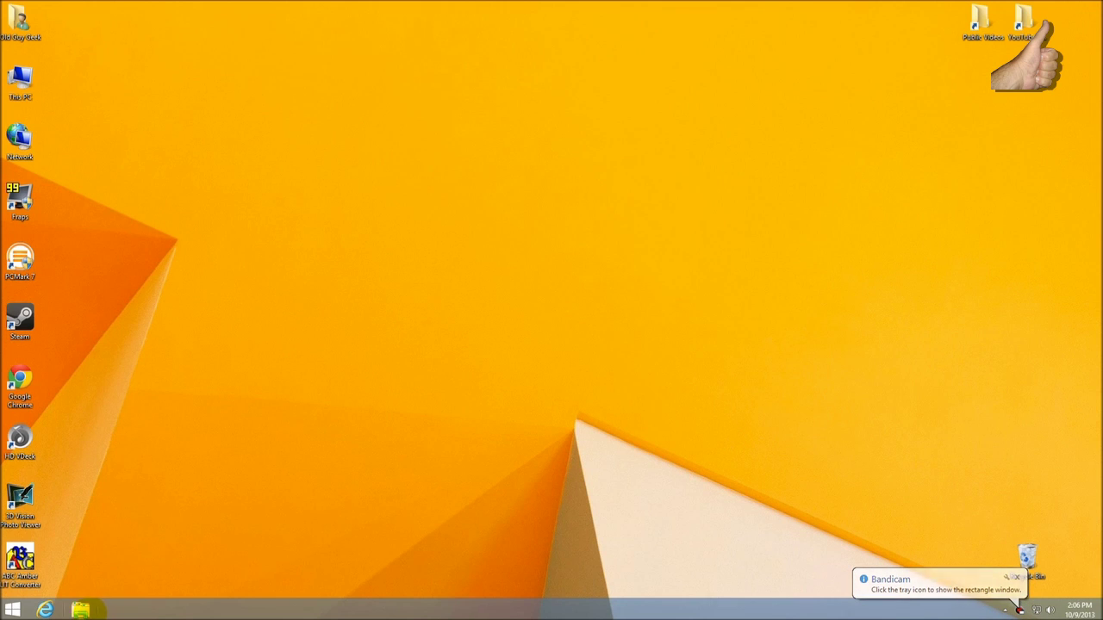
Browse from This PC to D:\Games\Microsoft Games\Flight Simulator 9.
left_click(82, 610)
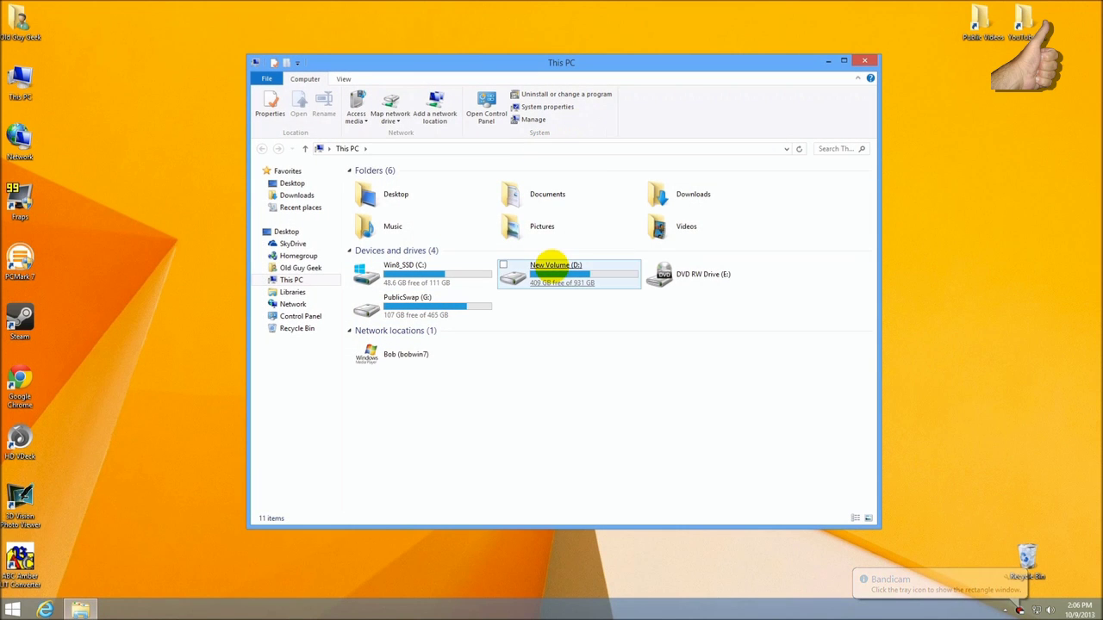
left_click(552, 274)
double_click(552, 274)
double_click(394, 200)
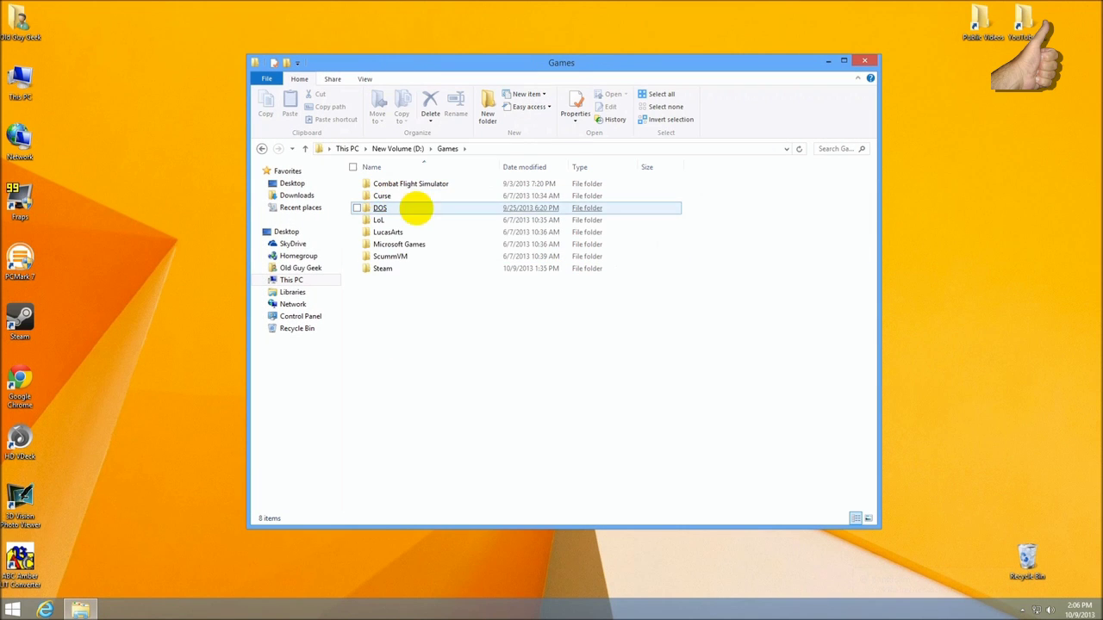
double_click(409, 245)
double_click(410, 182)
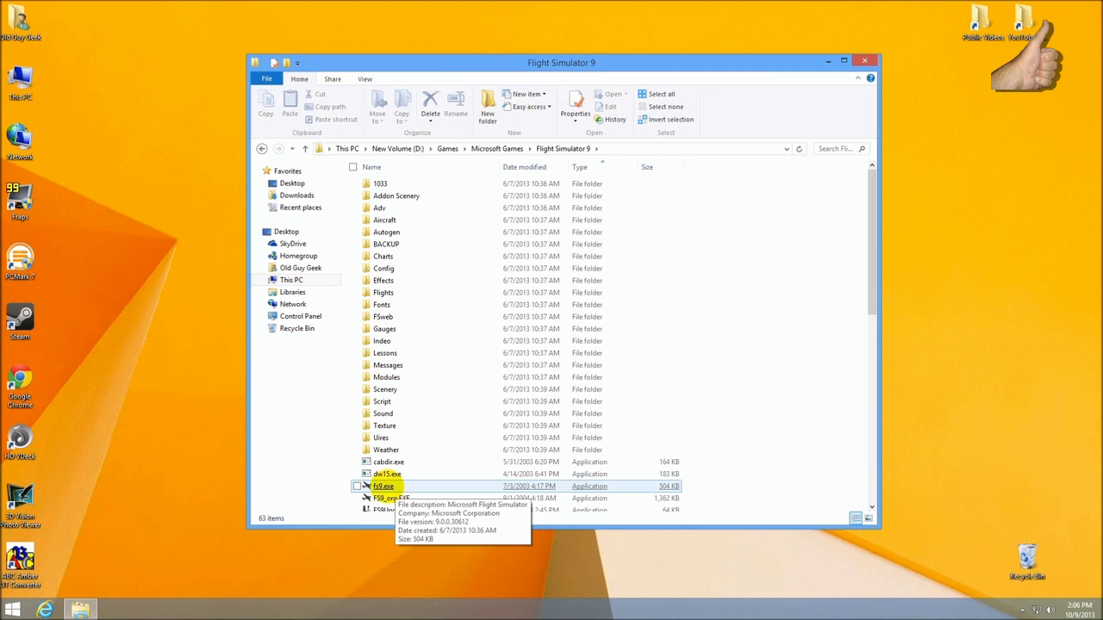
Launch fs9.exe and bring the DirectPlay requirement prompt to the front.
double_click(382, 487)
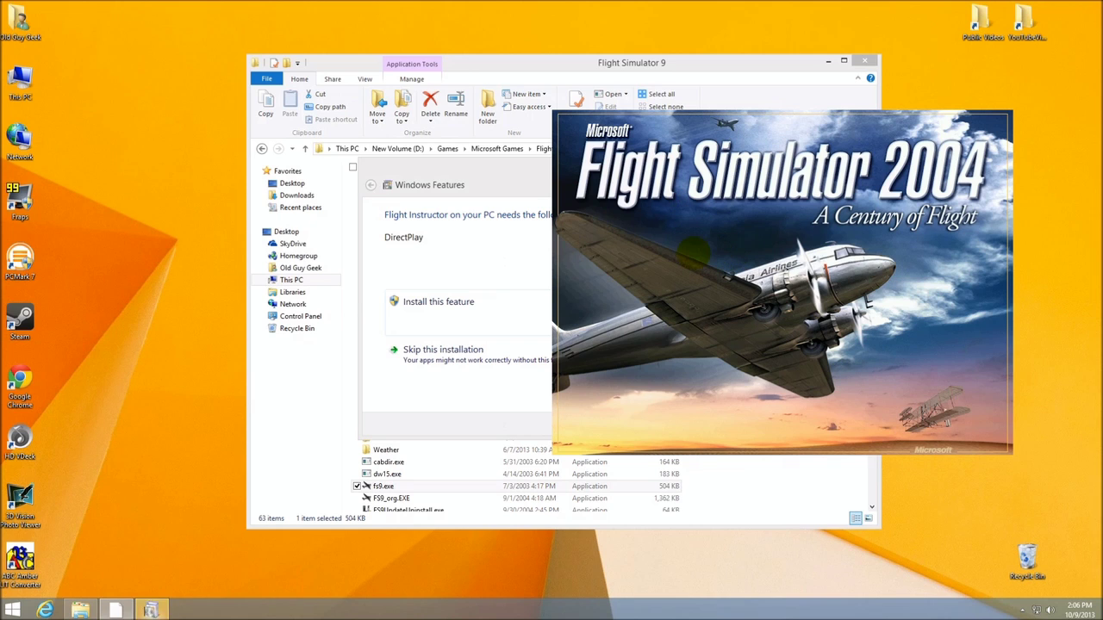
left_click(487, 172)
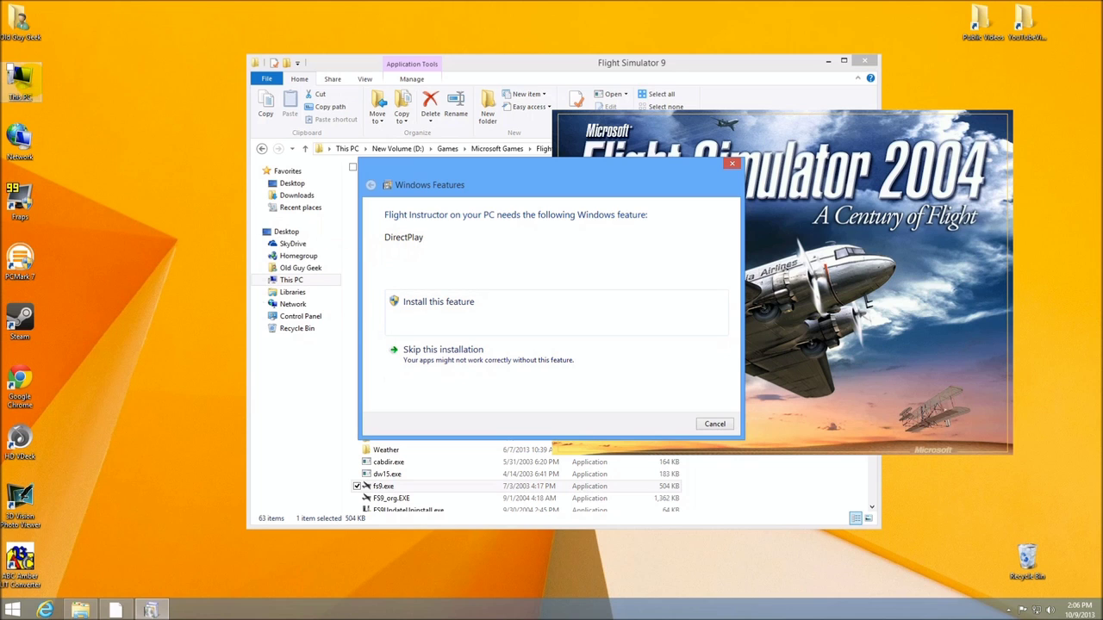
Go to Control Panel's Programs page through the Settings charm.
mouse_move(1100, 603)
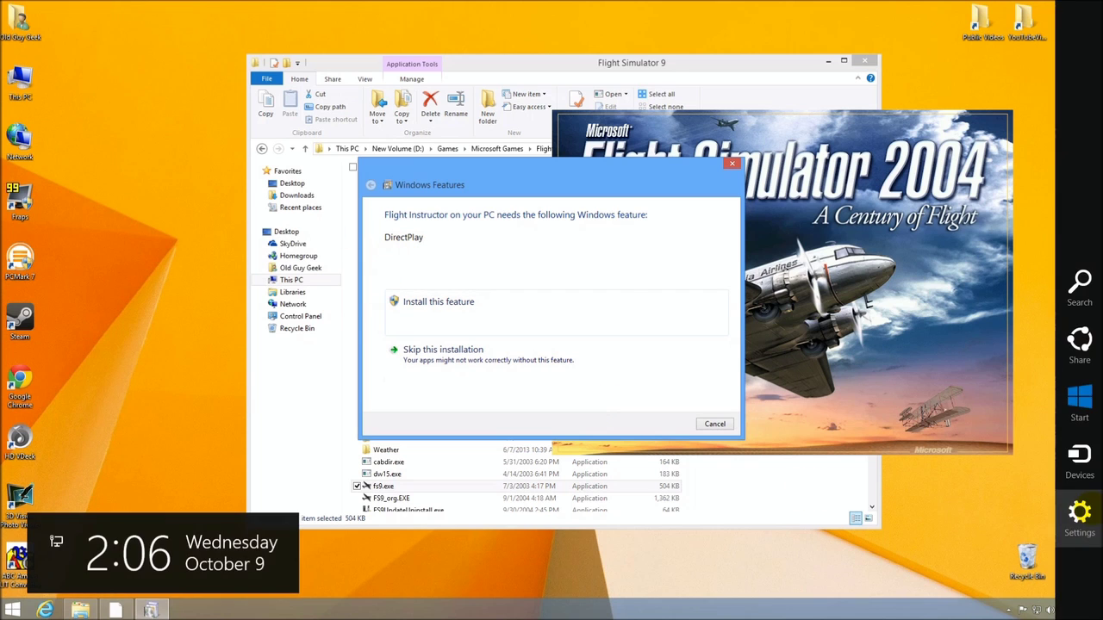
left_click(1075, 510)
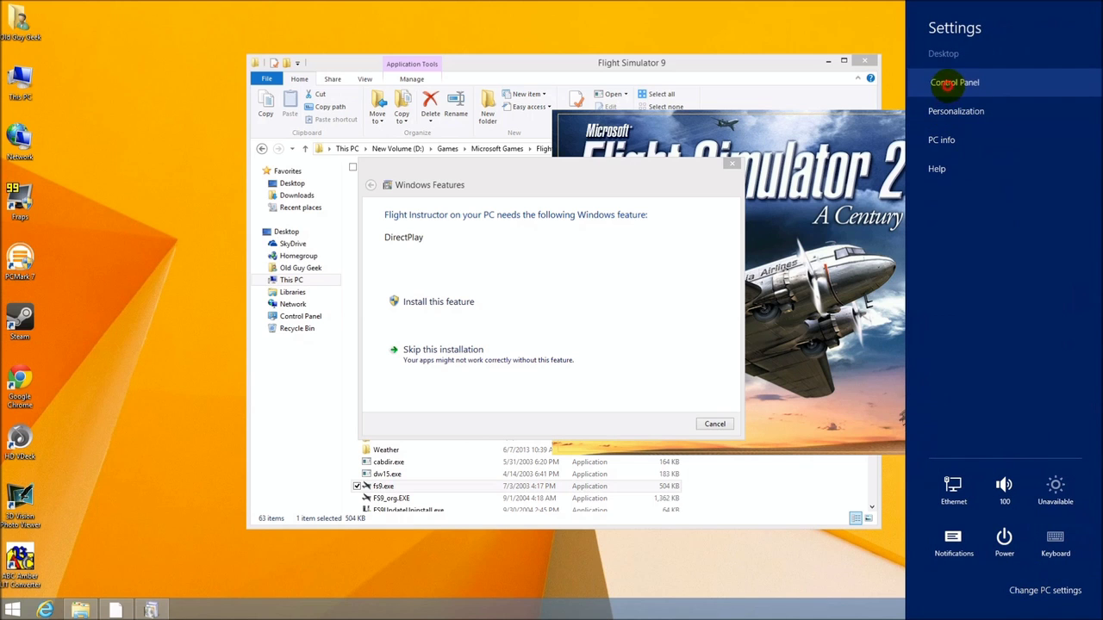
left_click(948, 83)
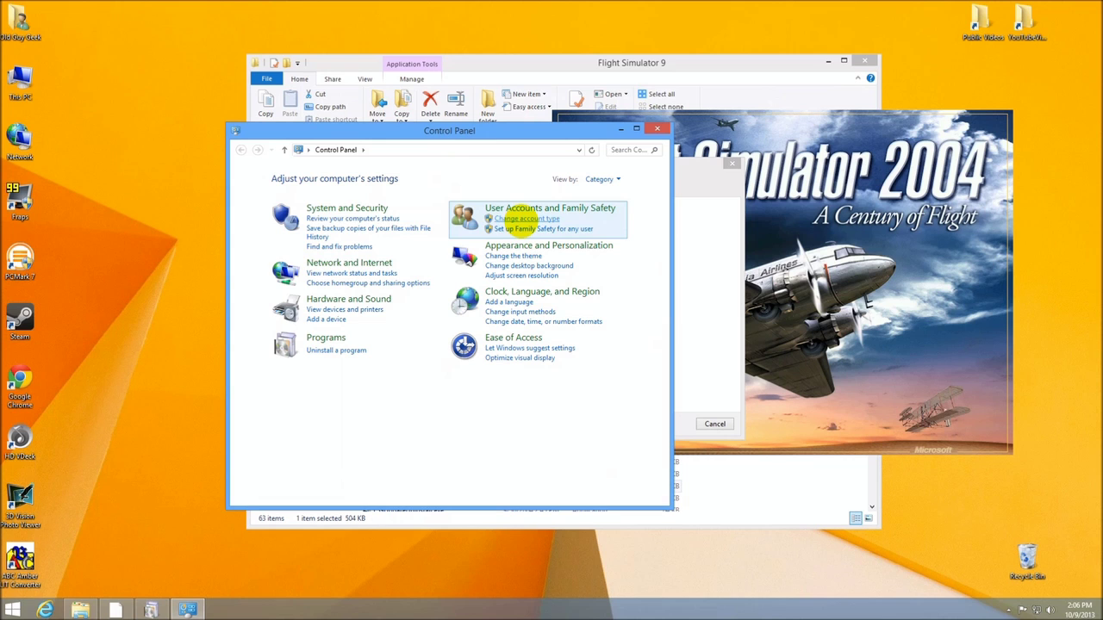
left_click(326, 338)
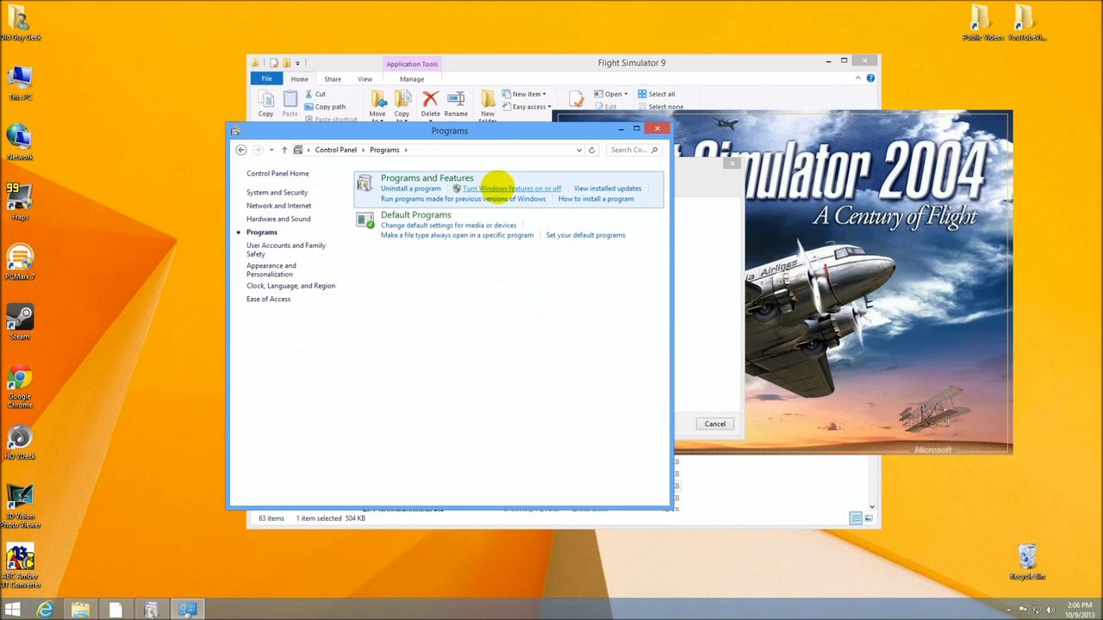
Look at DirectPlay under Legacy Components in Windows Features, then cancel without changes.
left_click(500, 187)
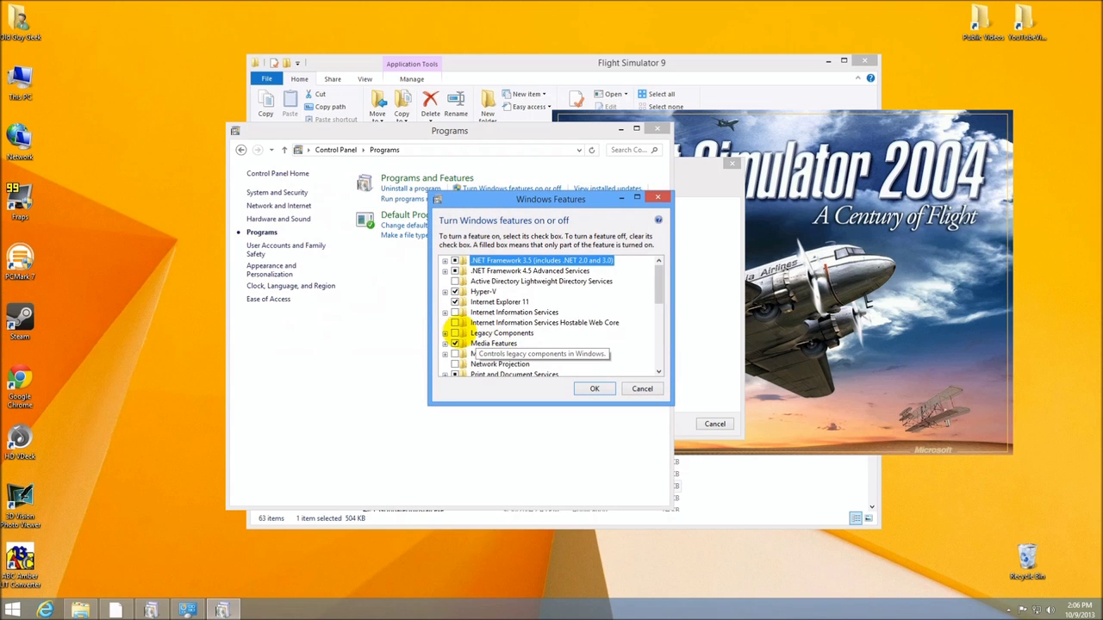
left_click(445, 333)
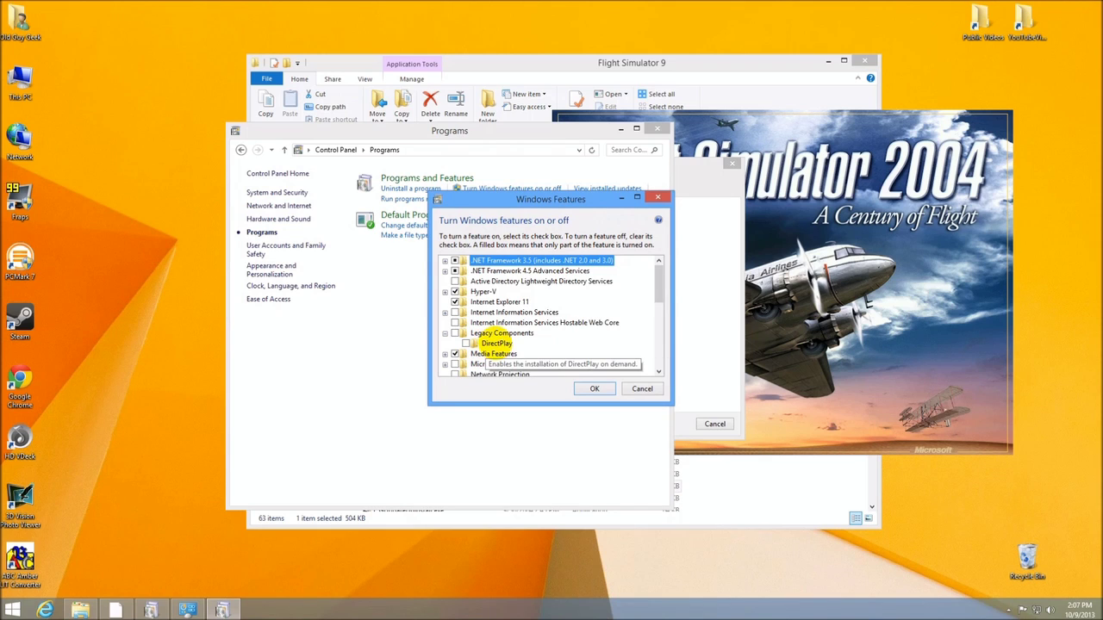
left_click(497, 343)
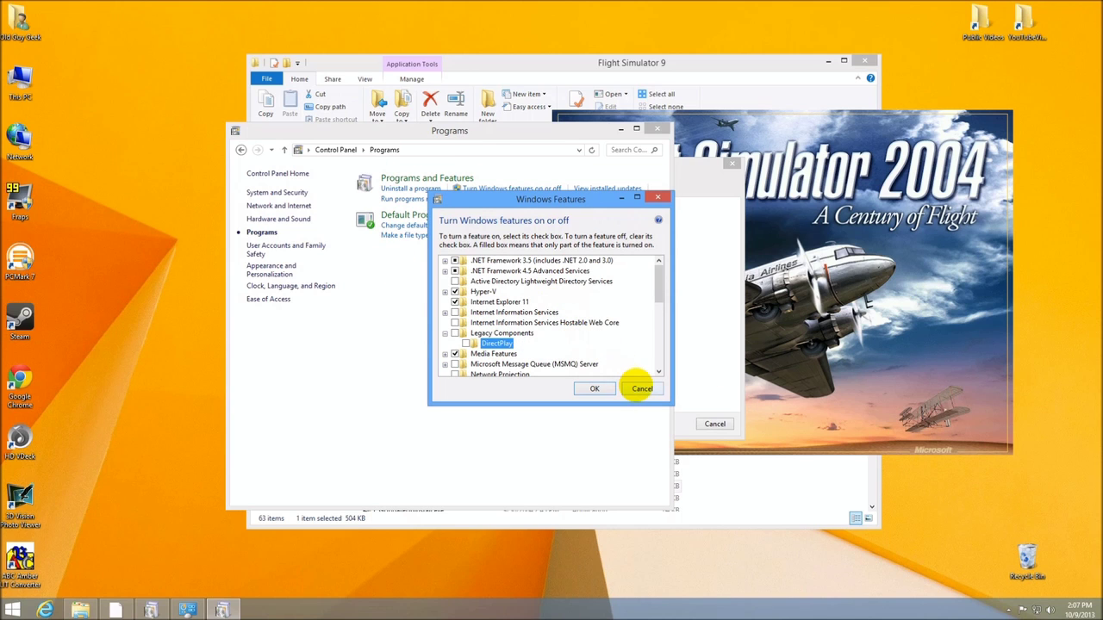
left_click(642, 389)
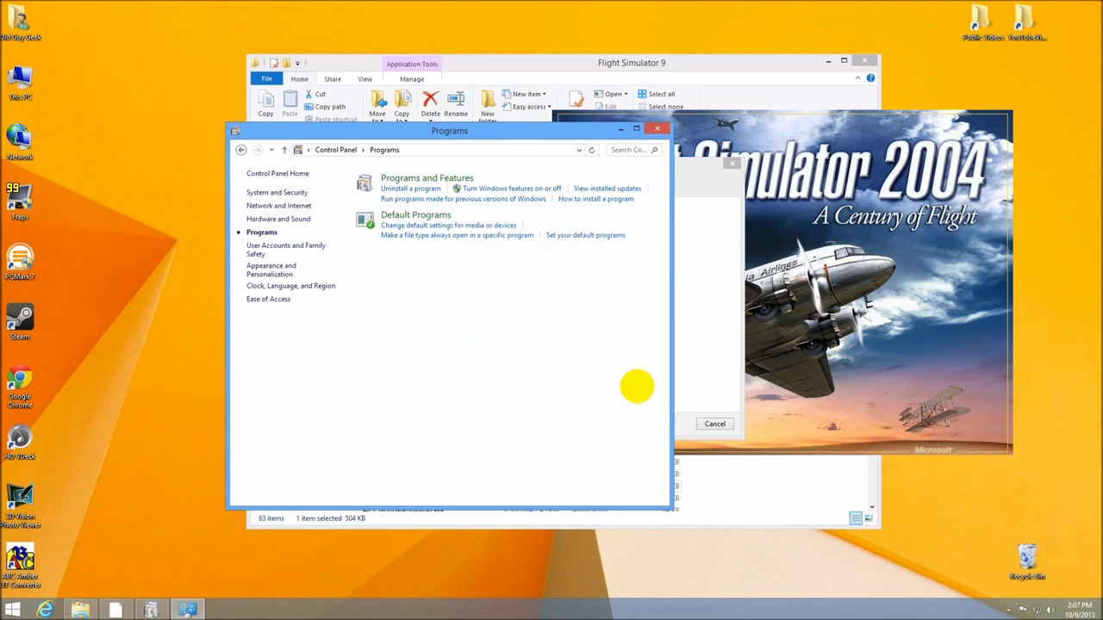
Close Control Panel, install DirectPlay from the Windows Features prompt, and dismiss the success message.
left_click(655, 128)
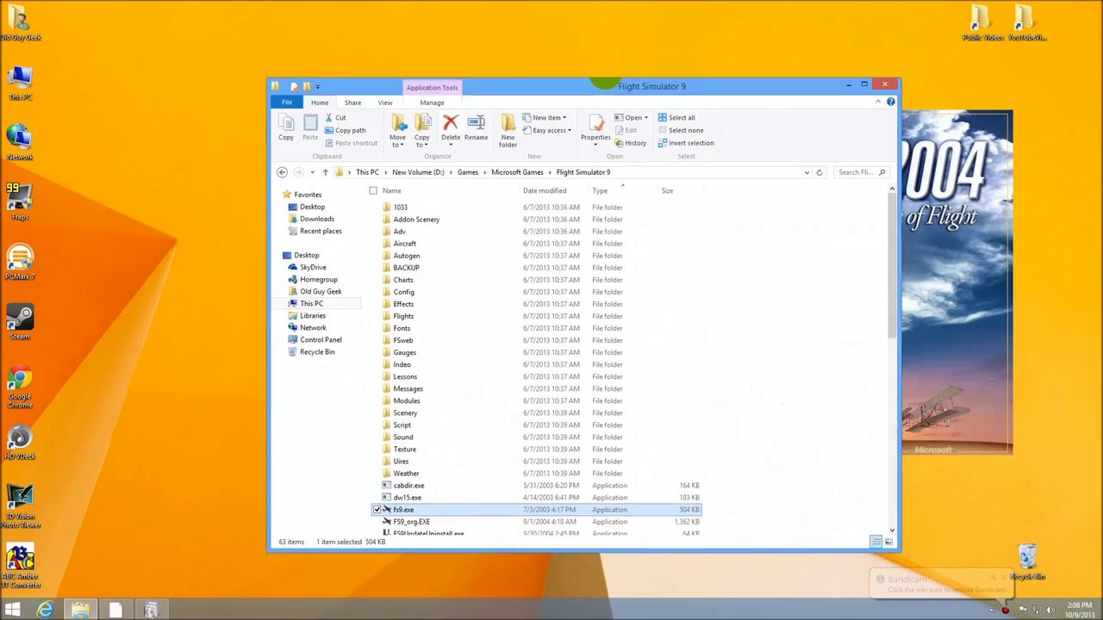
left_click_drag(585, 62, 423, 54)
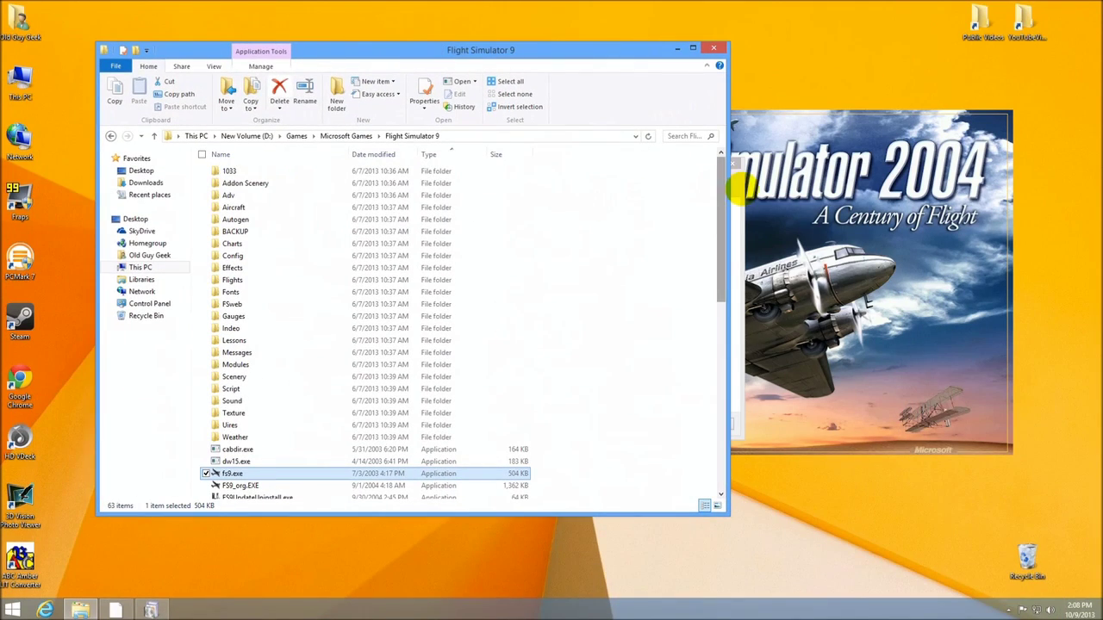
left_click(739, 189)
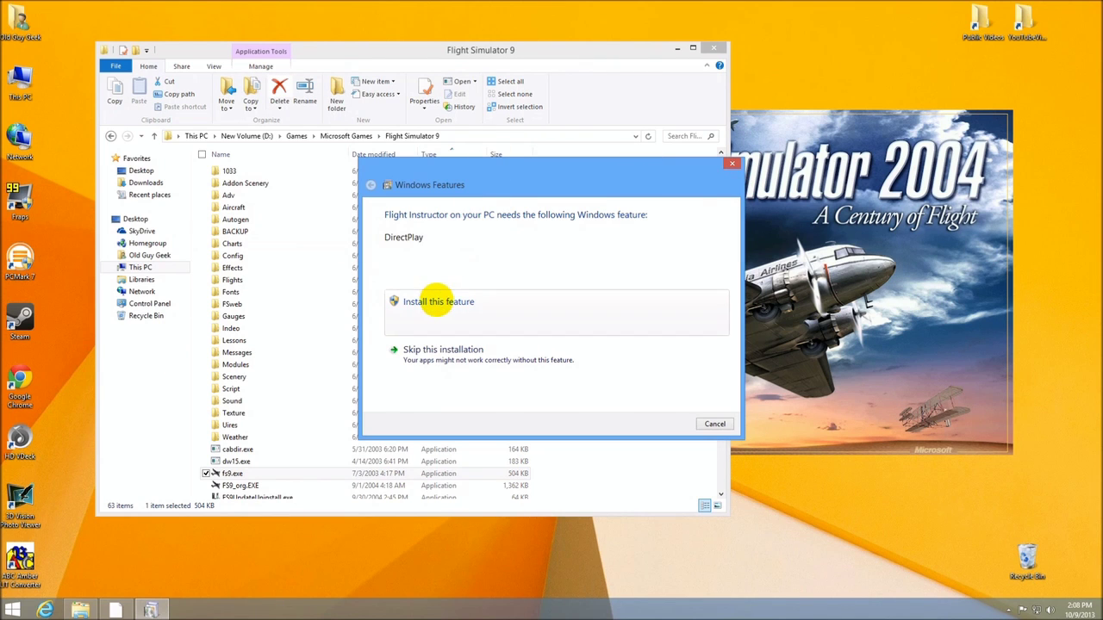
left_click(431, 298)
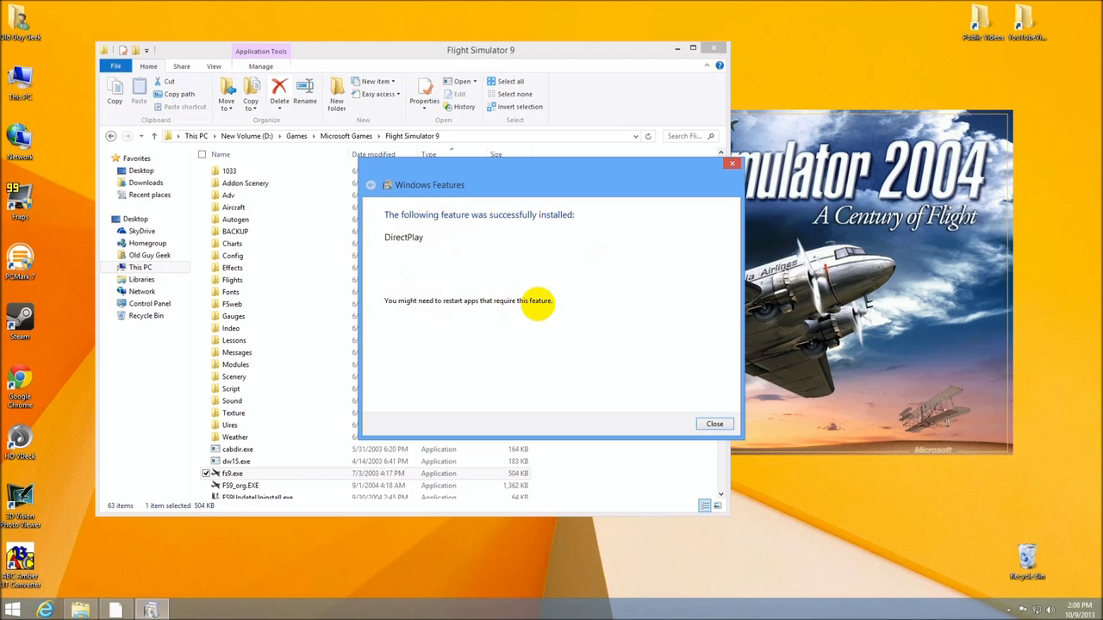
left_click(715, 423)
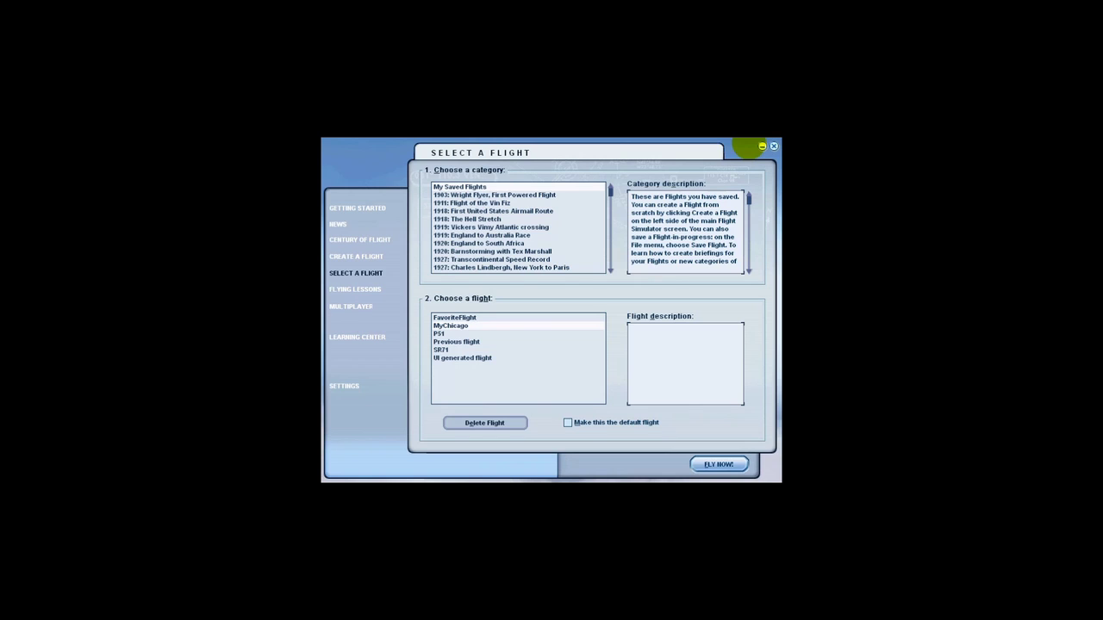
Select the P51 saved flight in the Choose a flight list.
left_click(476, 333)
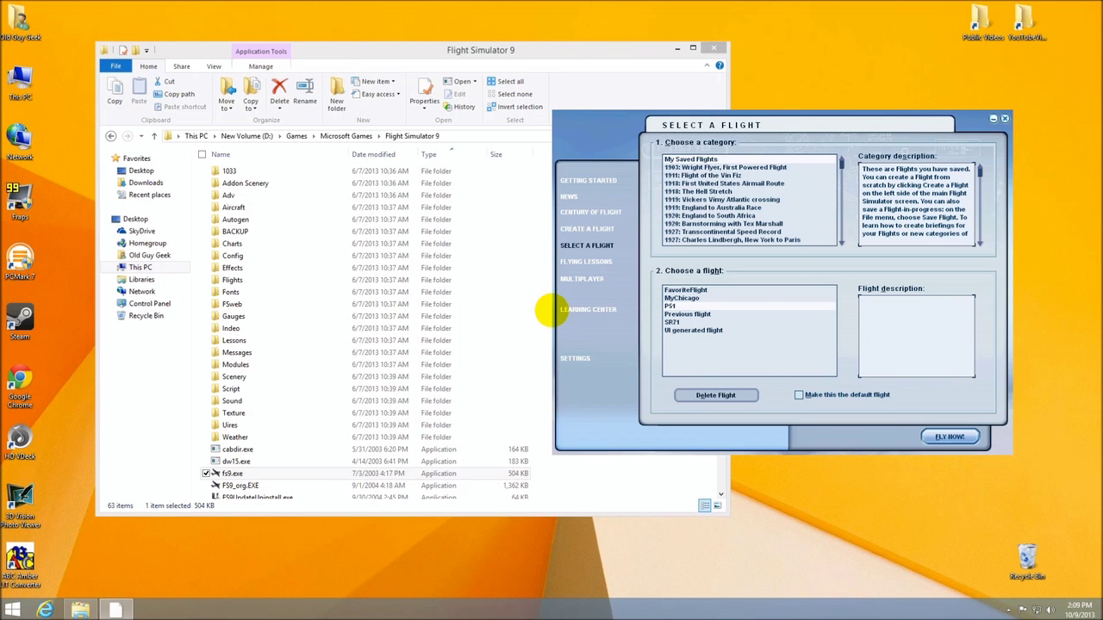
Switch to Create a Flight, showing the Lockheed SR-71A Blackbird with Fair Weather theme.
left_click(860, 119)
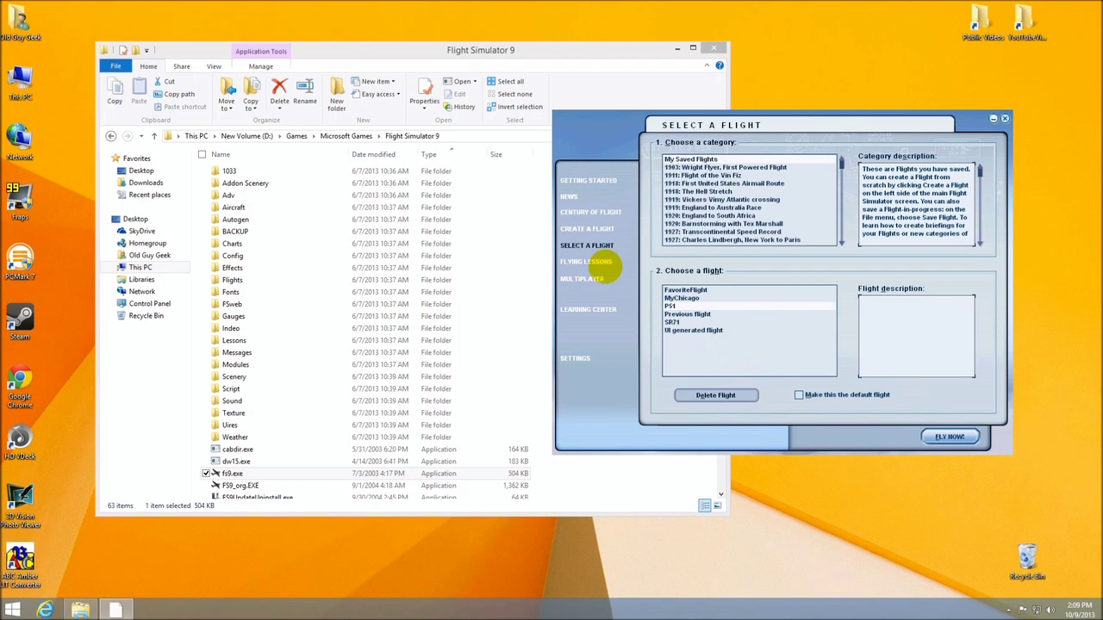
left_click(584, 228)
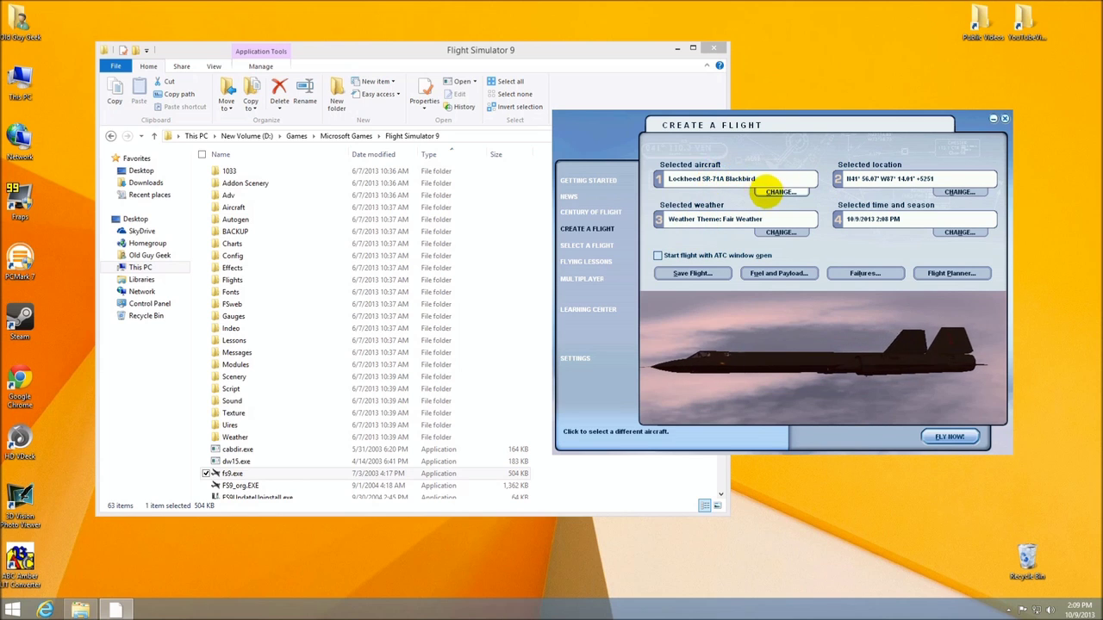
Try Mooney and Lockheed manufacturers in Select Aircraft, then cancel, keeping the SR-71A Blackbird.
left_click(775, 191)
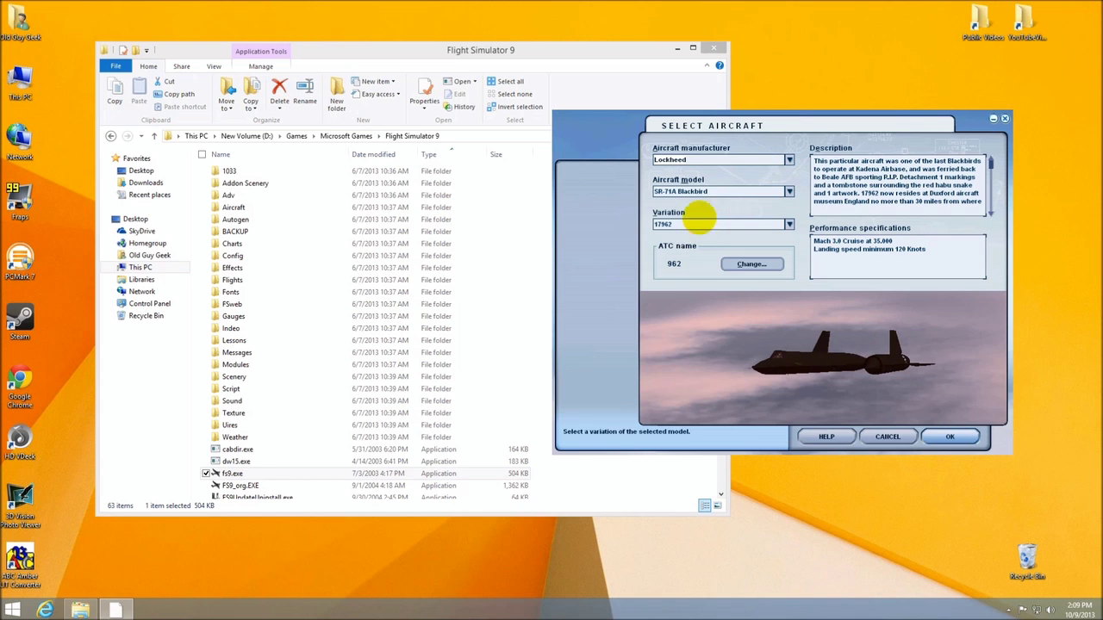
left_click(689, 160)
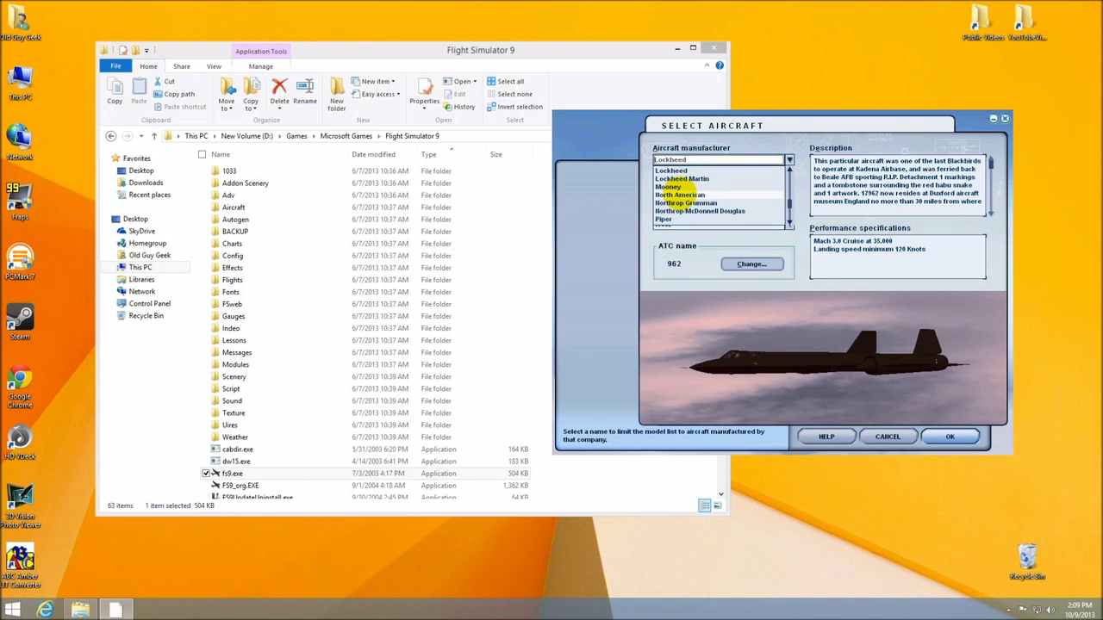
left_click(685, 186)
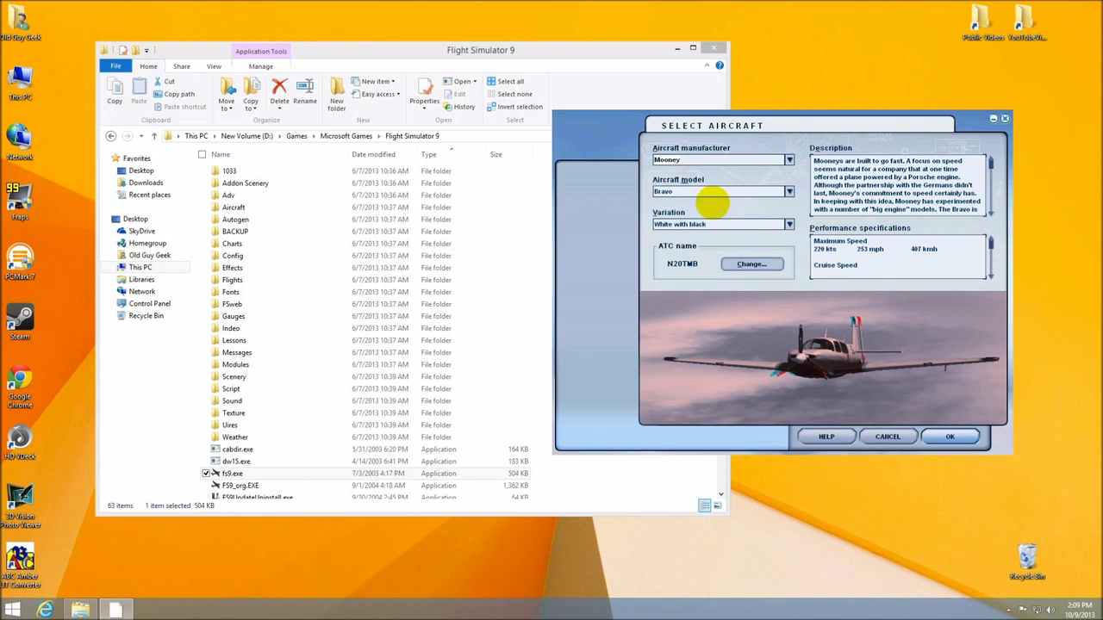
left_click(680, 162)
left_click(670, 189)
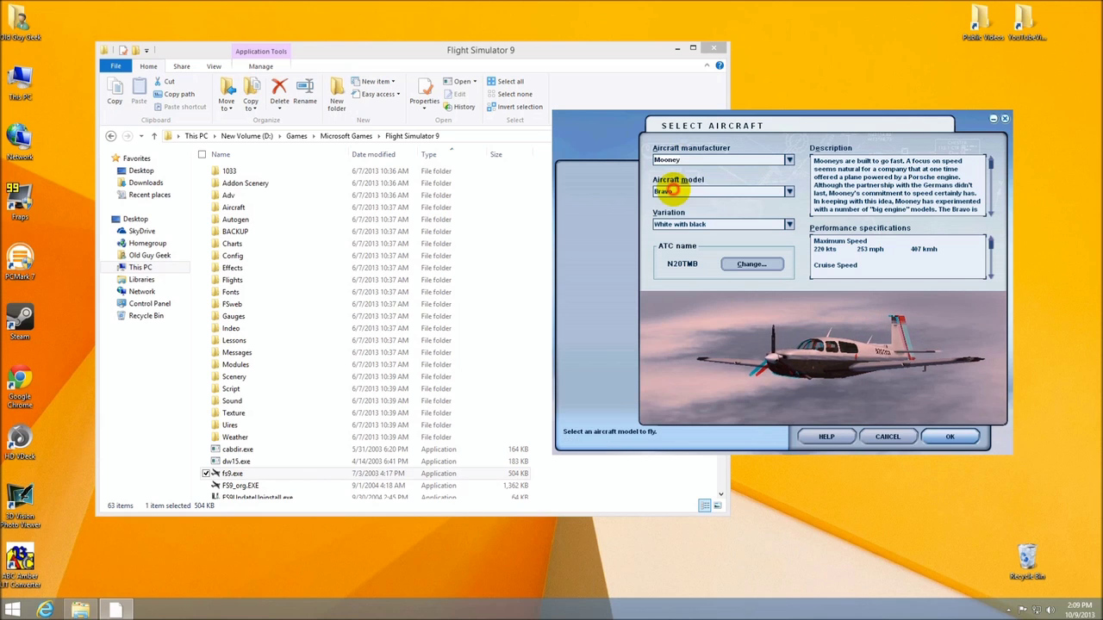
left_click(683, 159)
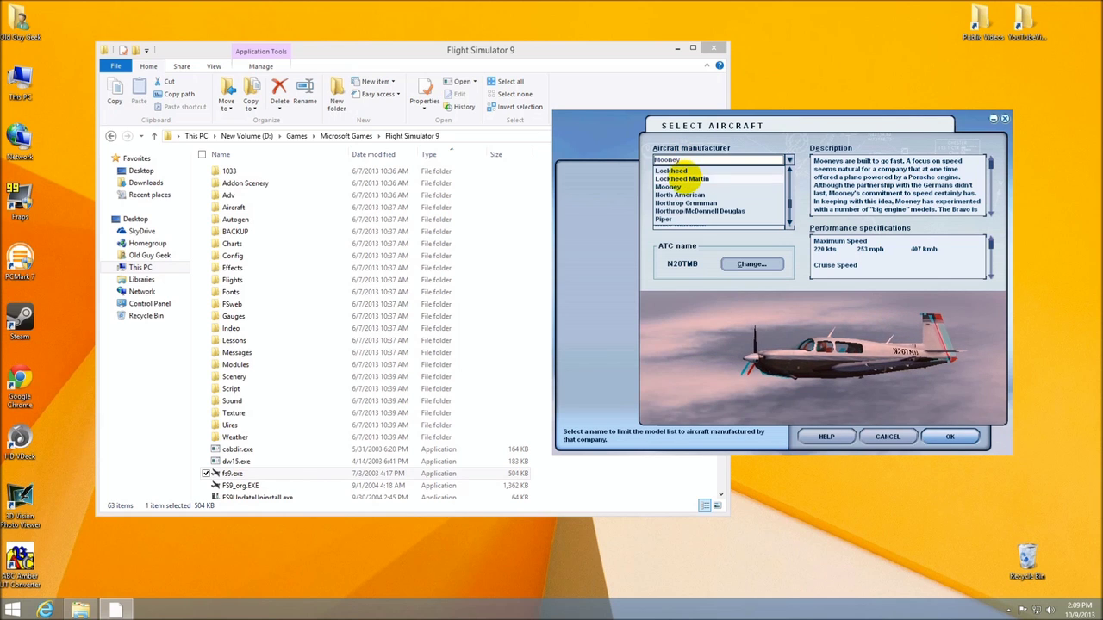
left_click(671, 169)
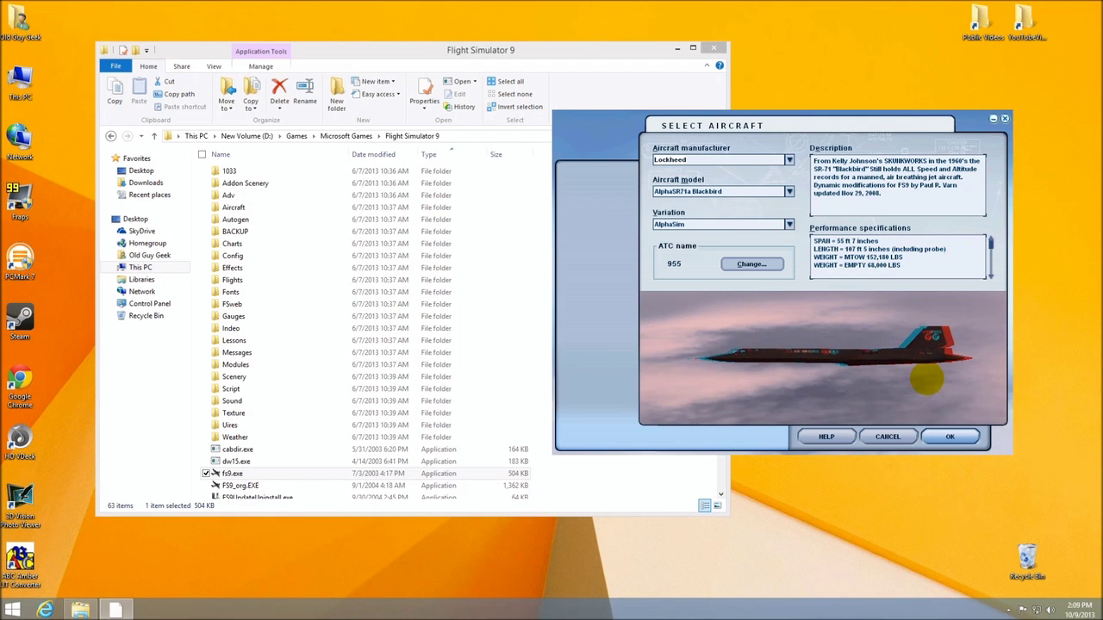
left_click(885, 436)
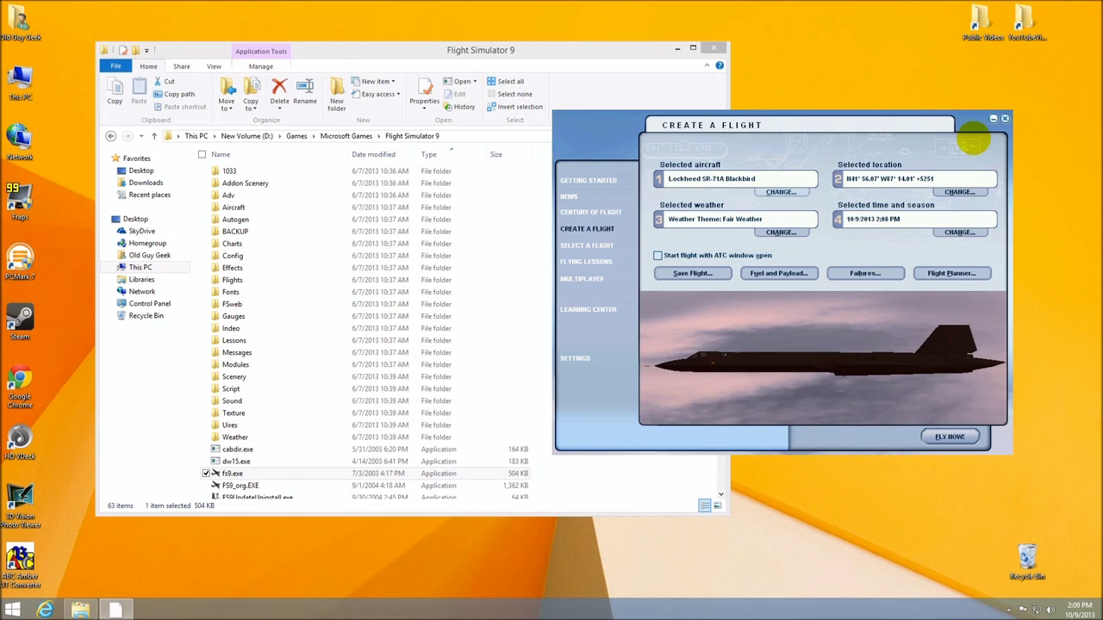
Exit Flight Simulator 2004, confirming the prompt, and close the Flight Simulator 9 folder window.
left_click(1005, 118)
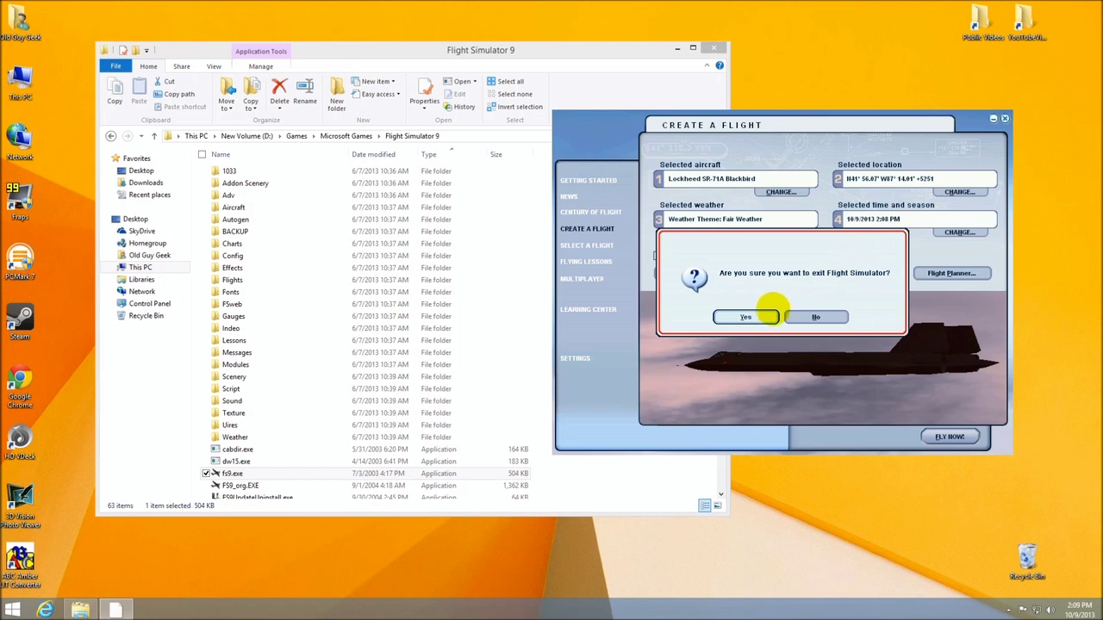
left_click(748, 315)
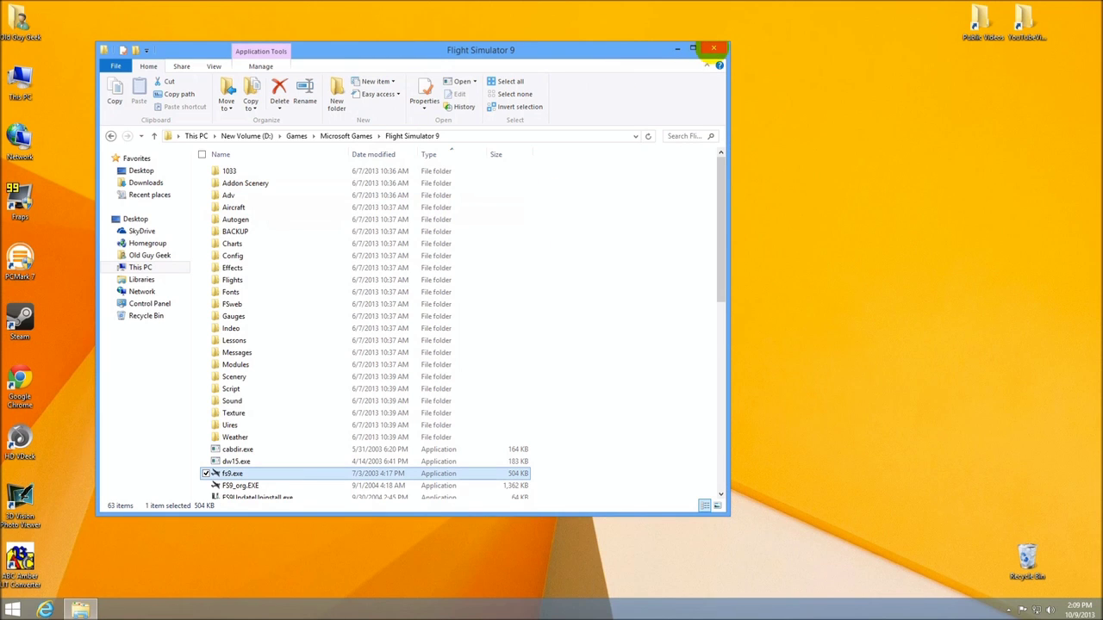
left_click(712, 48)
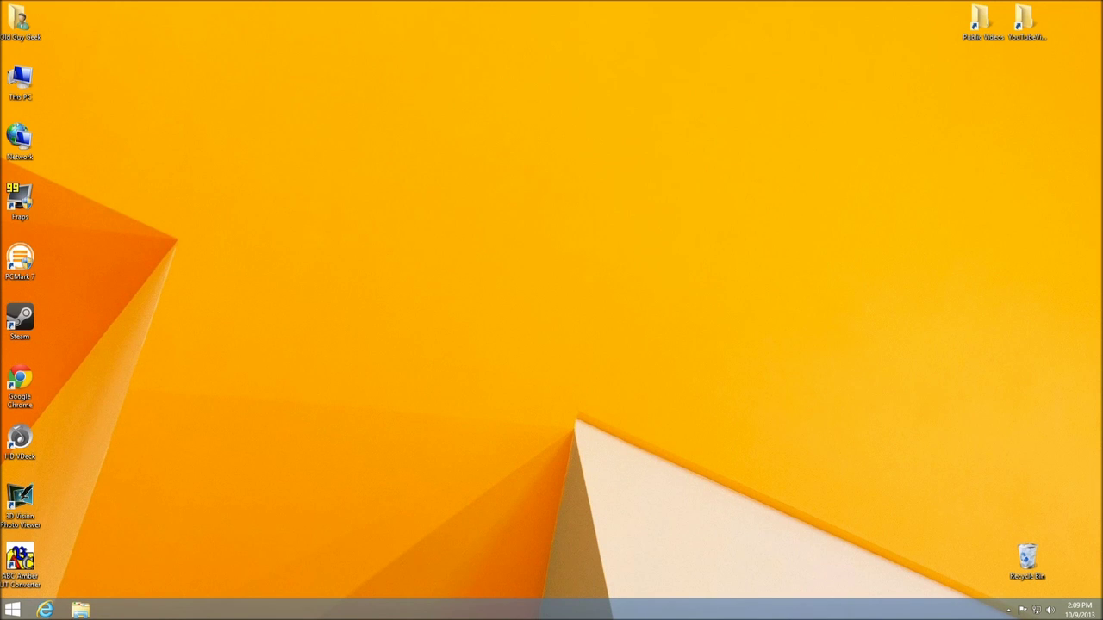
In NVIDIA Control Panel from the tray, uncheck Enable stereoscopic 3D and apply.
left_click(1007, 609)
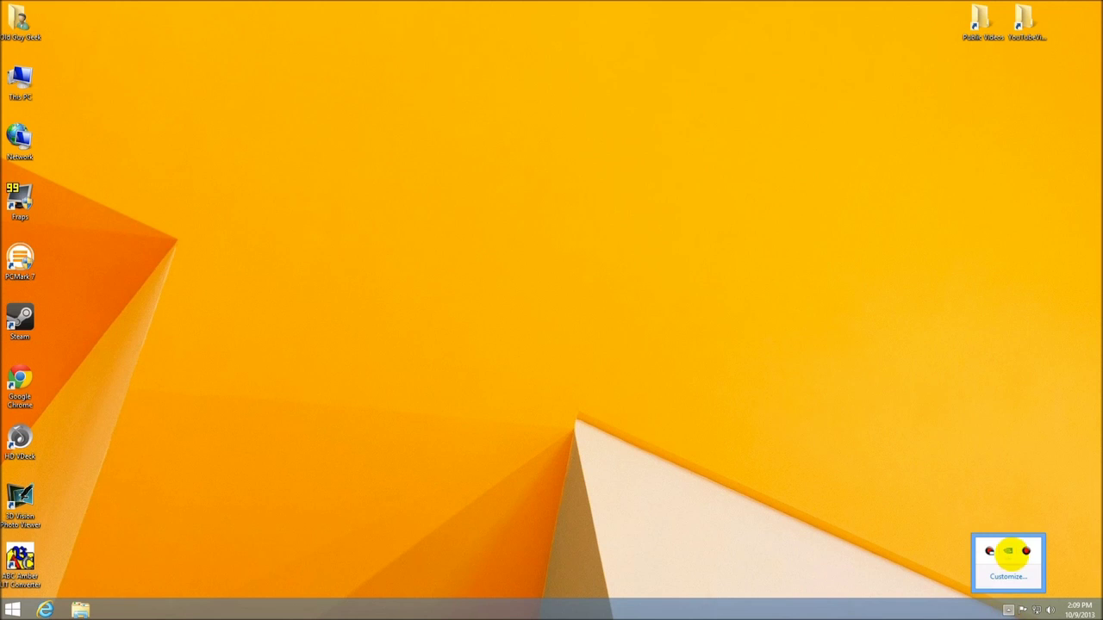
right_click(1006, 552)
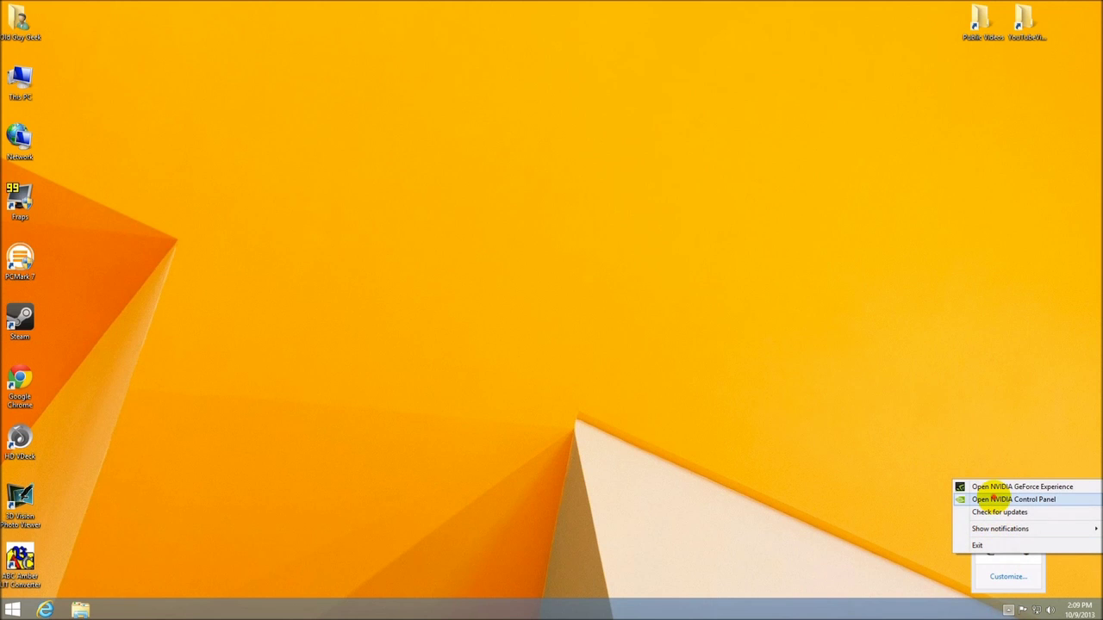
left_click(987, 499)
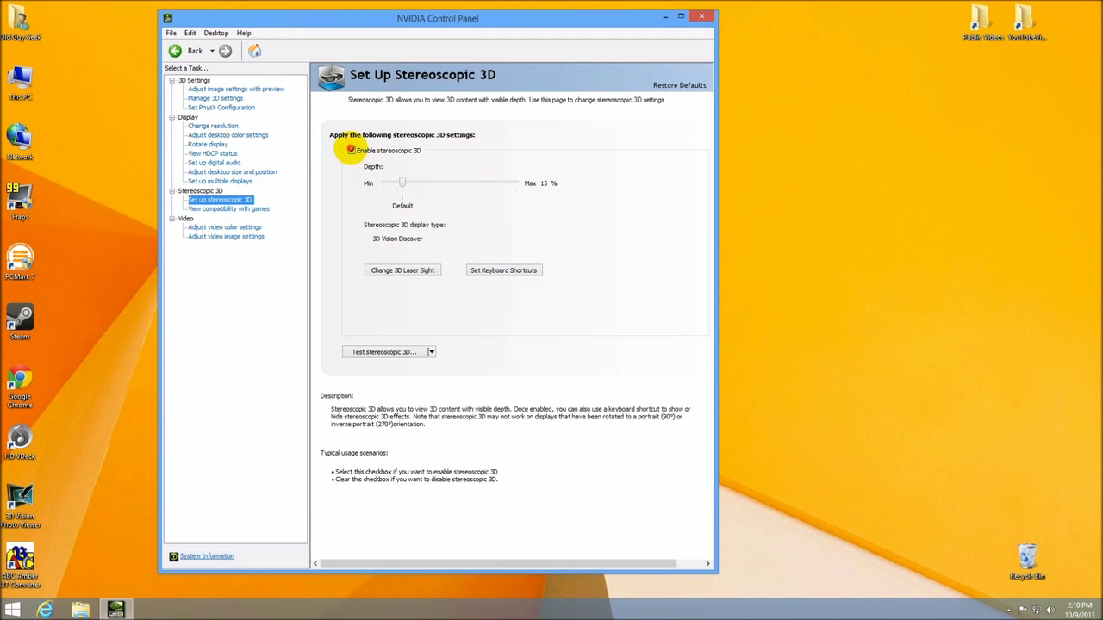
left_click(351, 149)
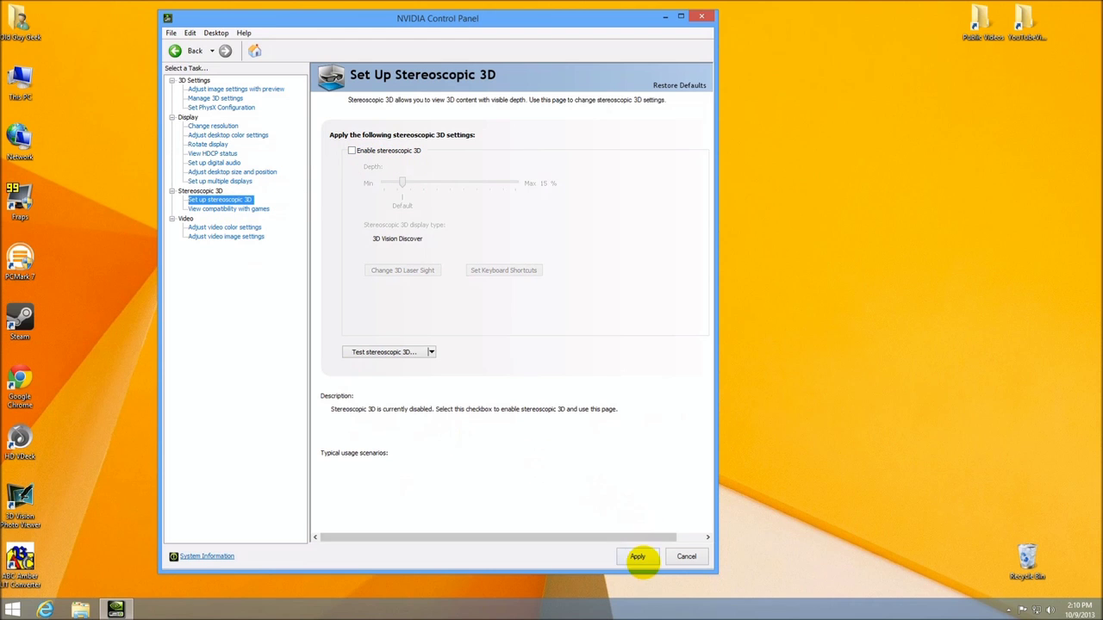
left_click(638, 557)
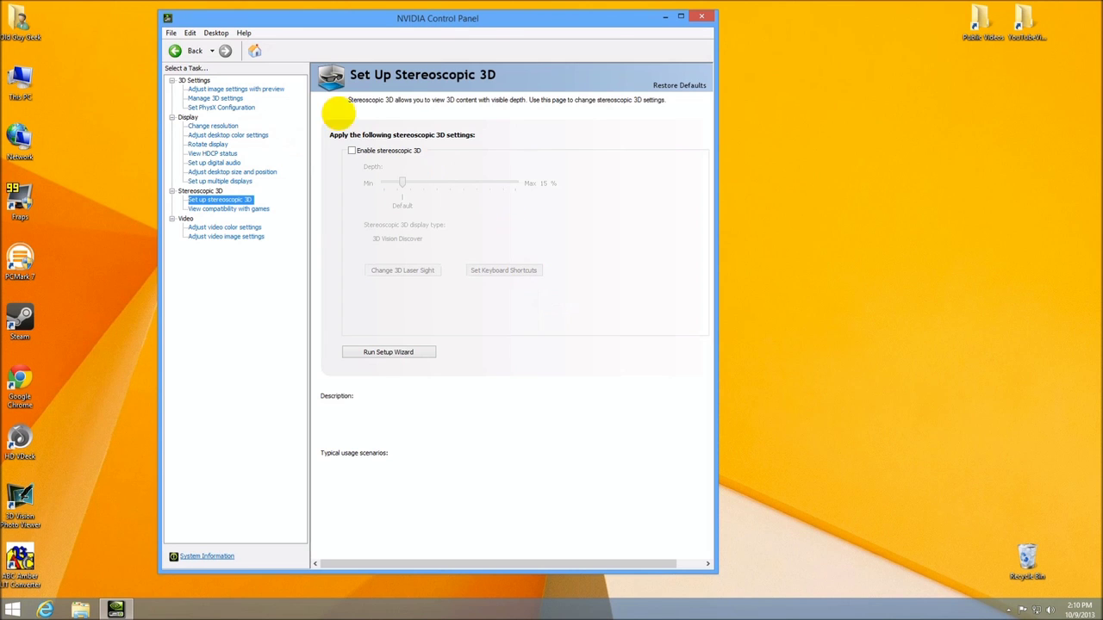
Close NVIDIA Control Panel and relaunch Flight Simulator from fs9.exe.
left_click(701, 17)
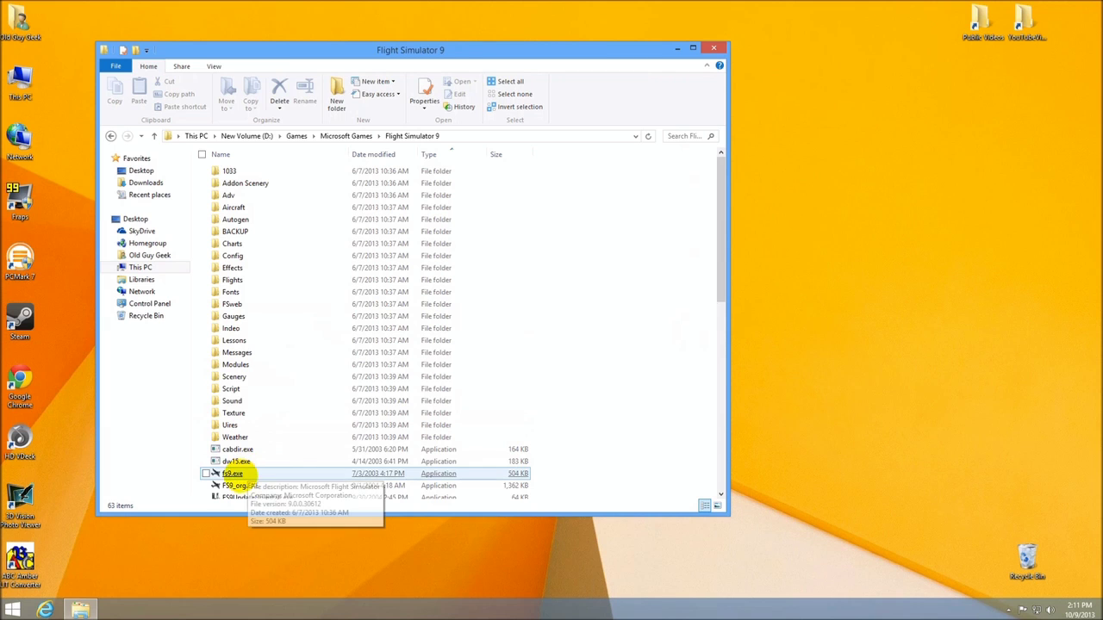
left_click(234, 474)
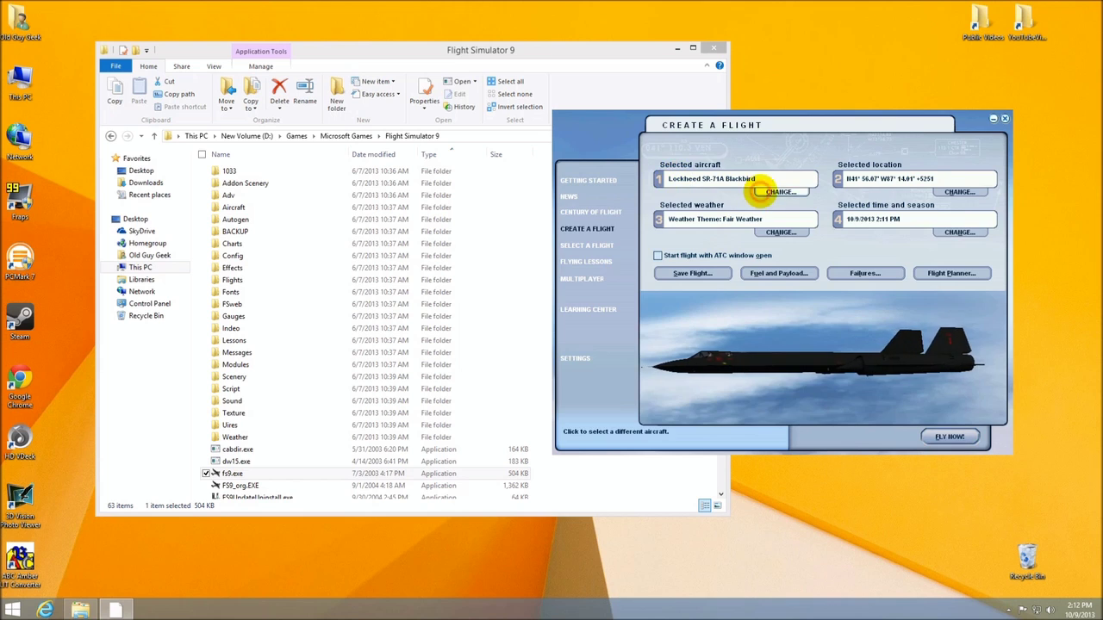
Choose manufacturer Lockheed Martin so the F-16 viper (USAF) becomes the flight's aircraft.
left_click(771, 191)
left_click(718, 157)
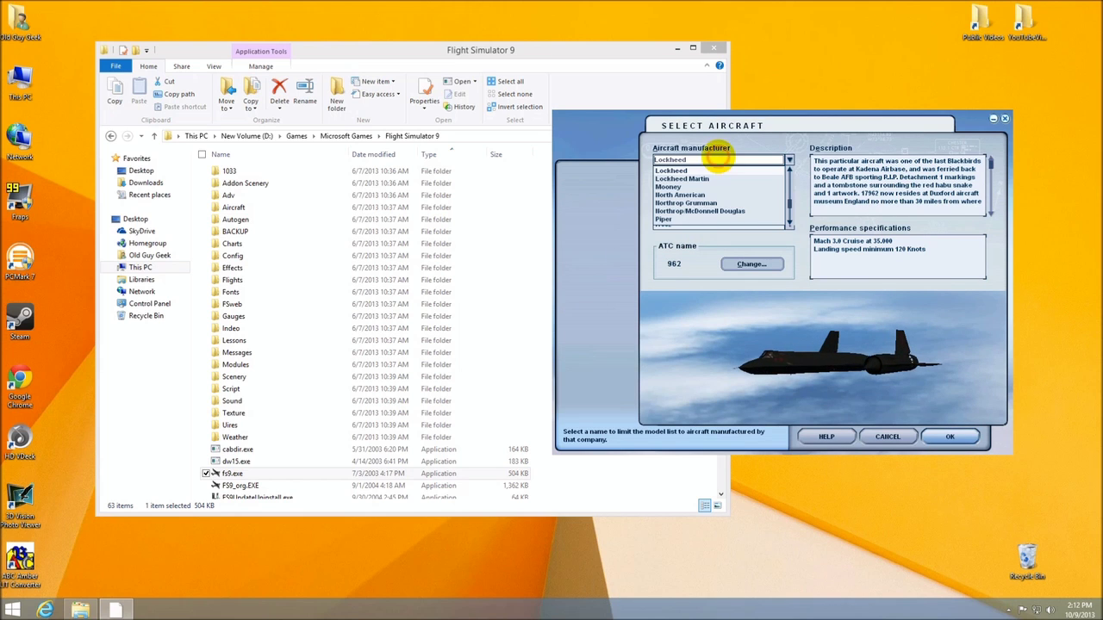
left_click(694, 195)
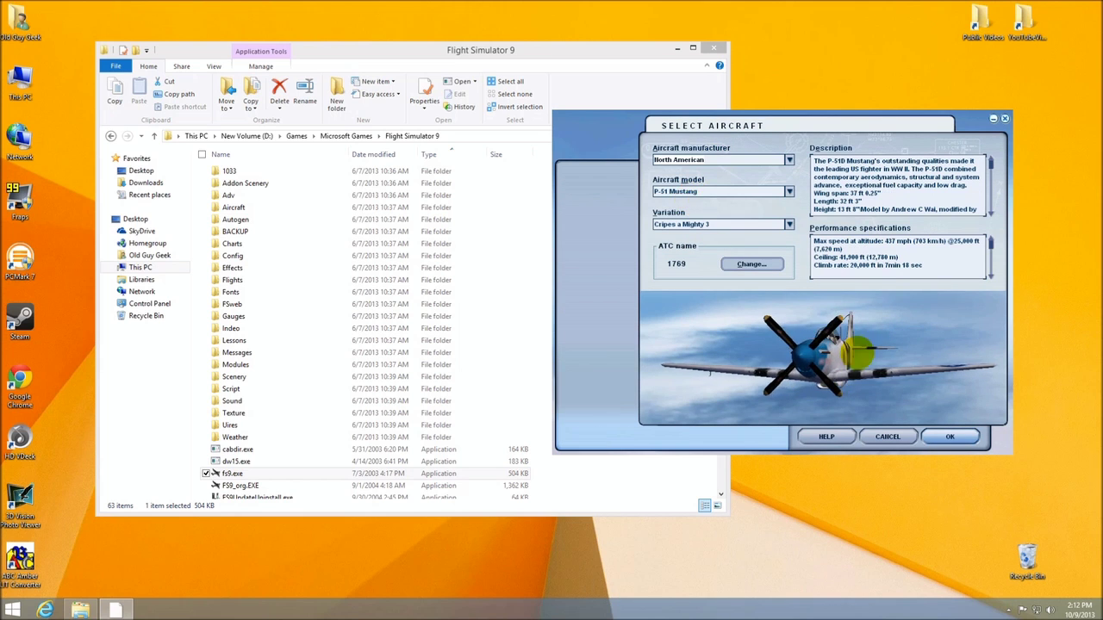
left_click(665, 158)
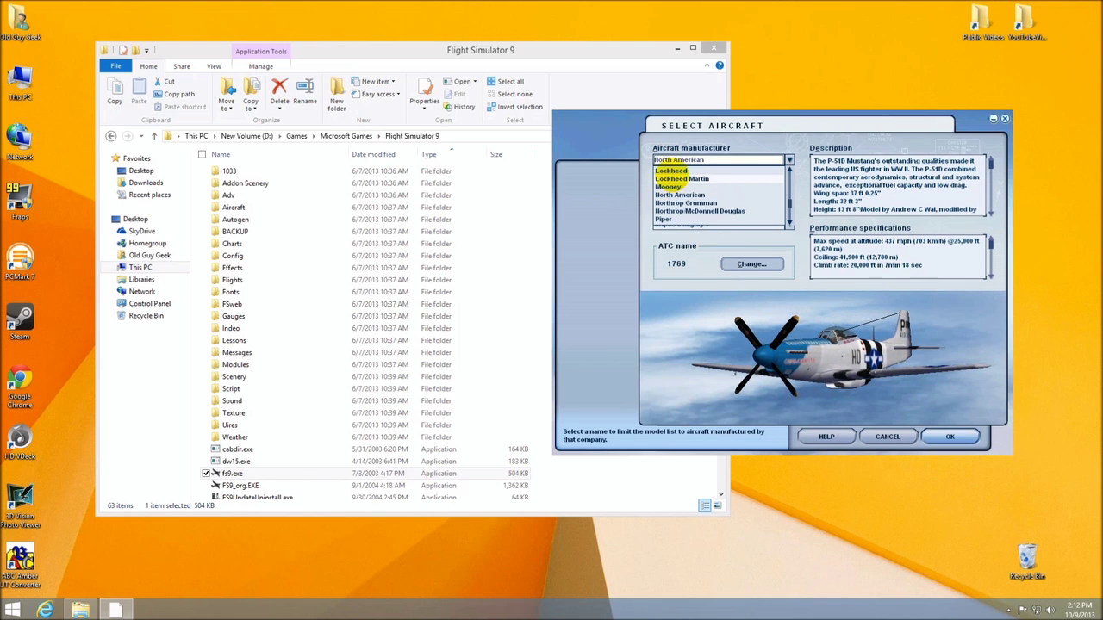
left_click(675, 181)
left_click(724, 160)
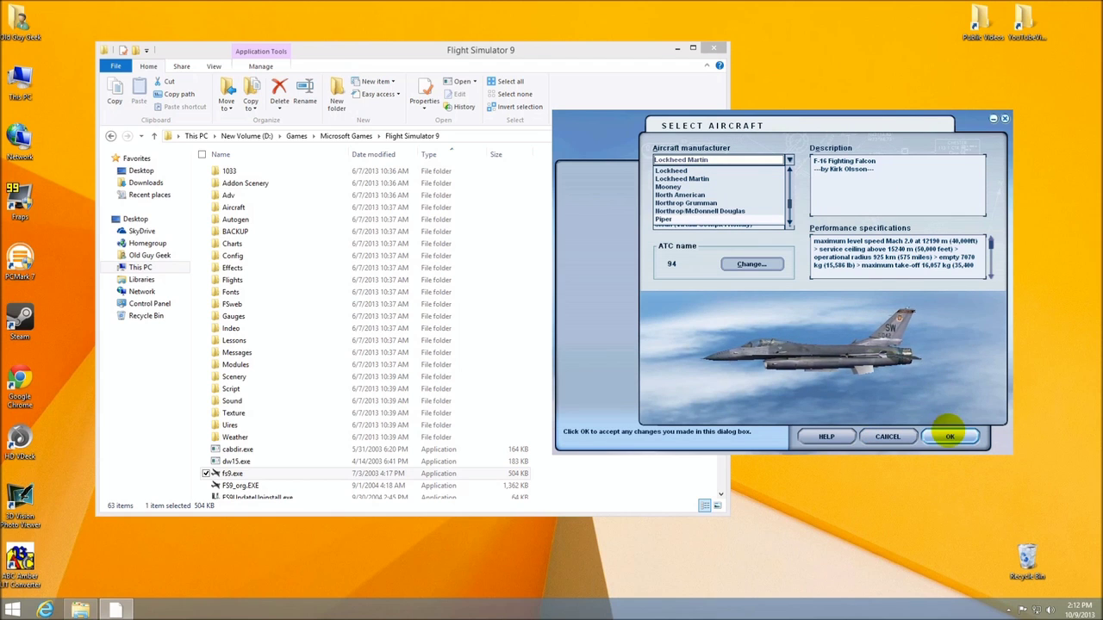
left_click(949, 436)
left_click(950, 437)
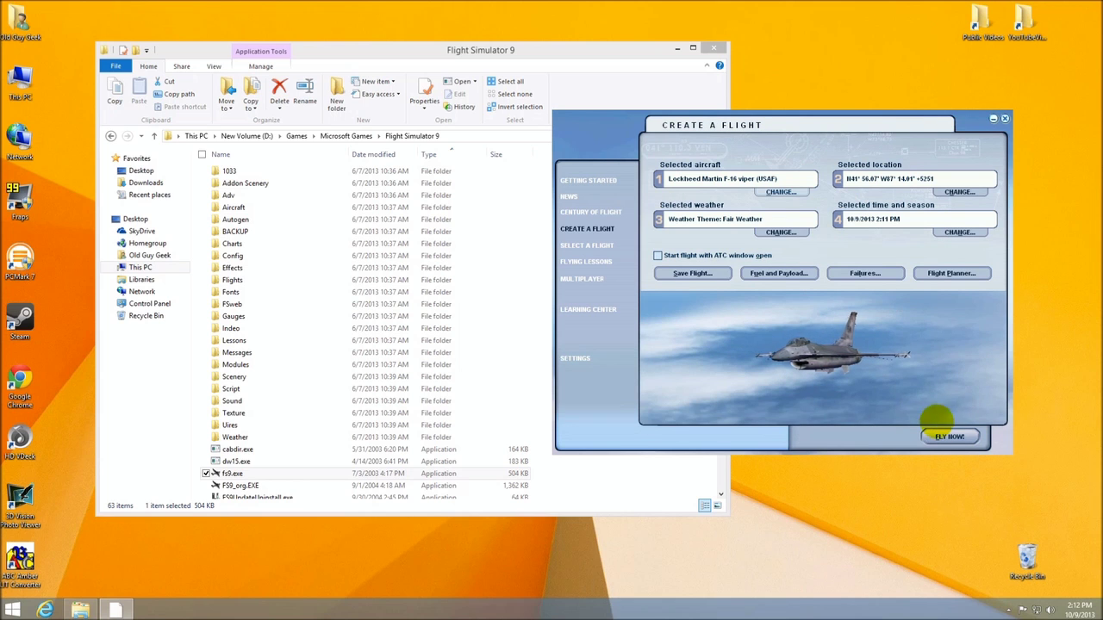
Start the F-16 flight, check the Virtual Cockpit View, then return to Spot Plane View.
left_click(950, 436)
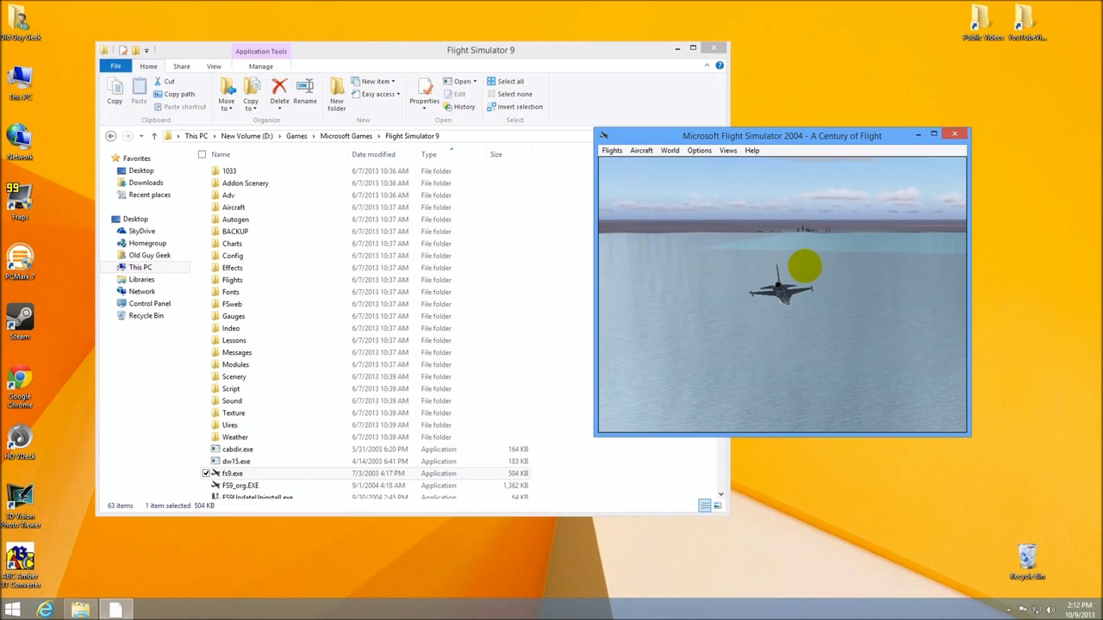
right_click(804, 268)
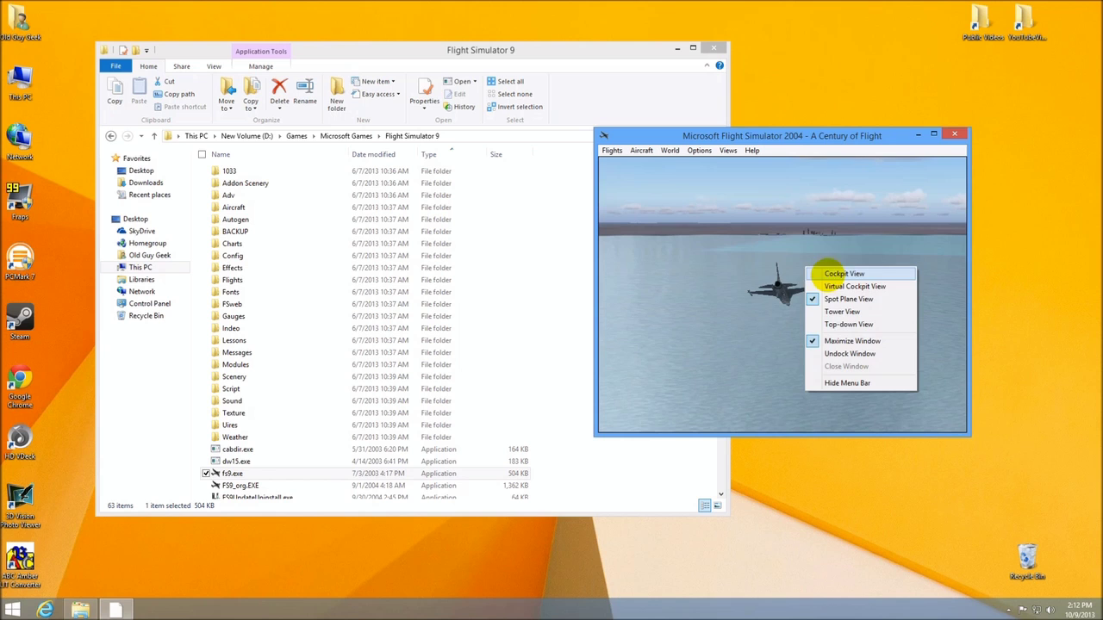
left_click(827, 286)
right_click(819, 268)
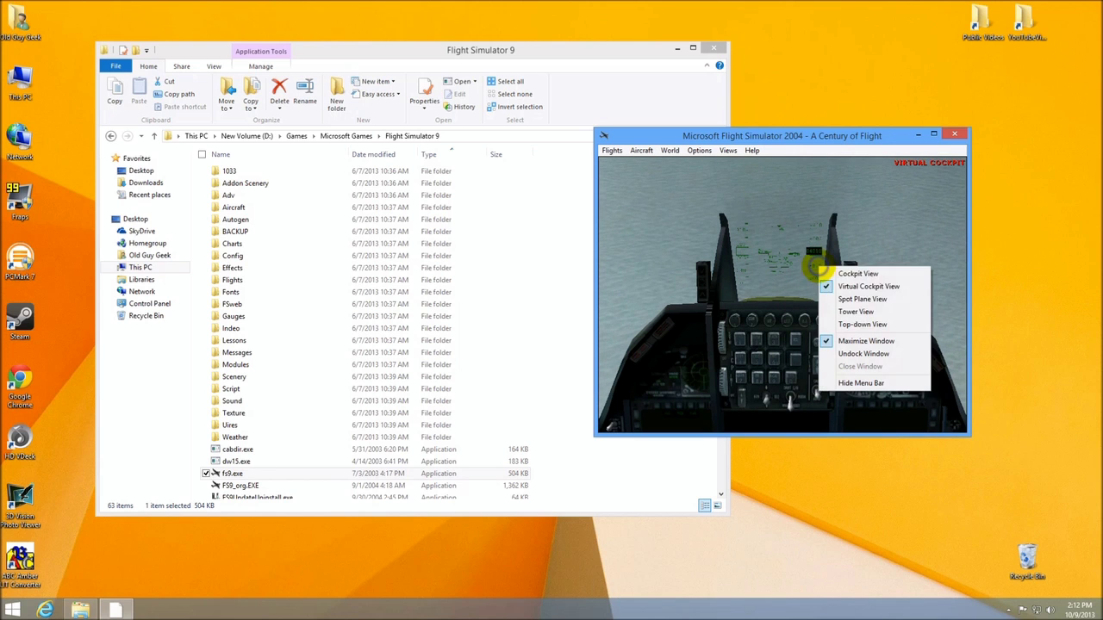
left_click(855, 299)
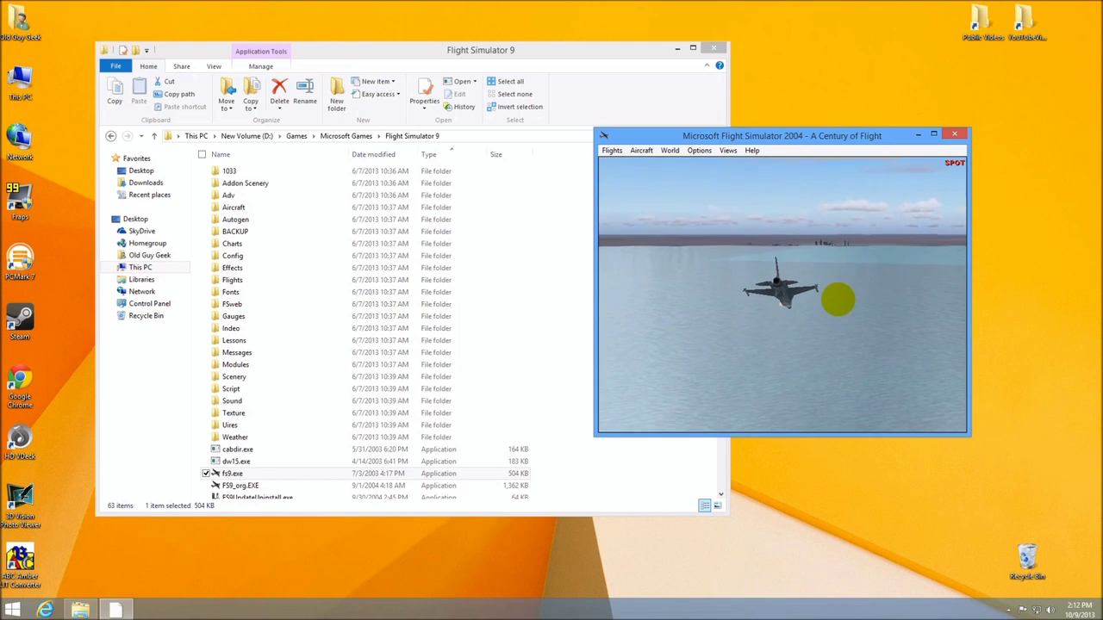
In View Options, set spot plane altitude to 20 and turn off Gradual transition.
left_click(729, 149)
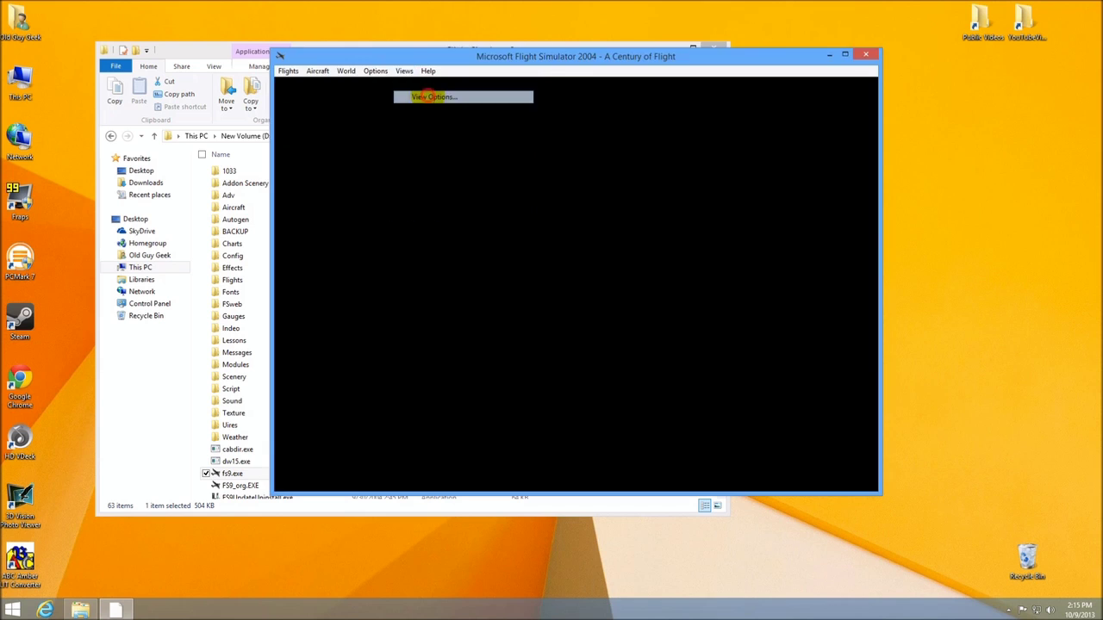
left_click(431, 86)
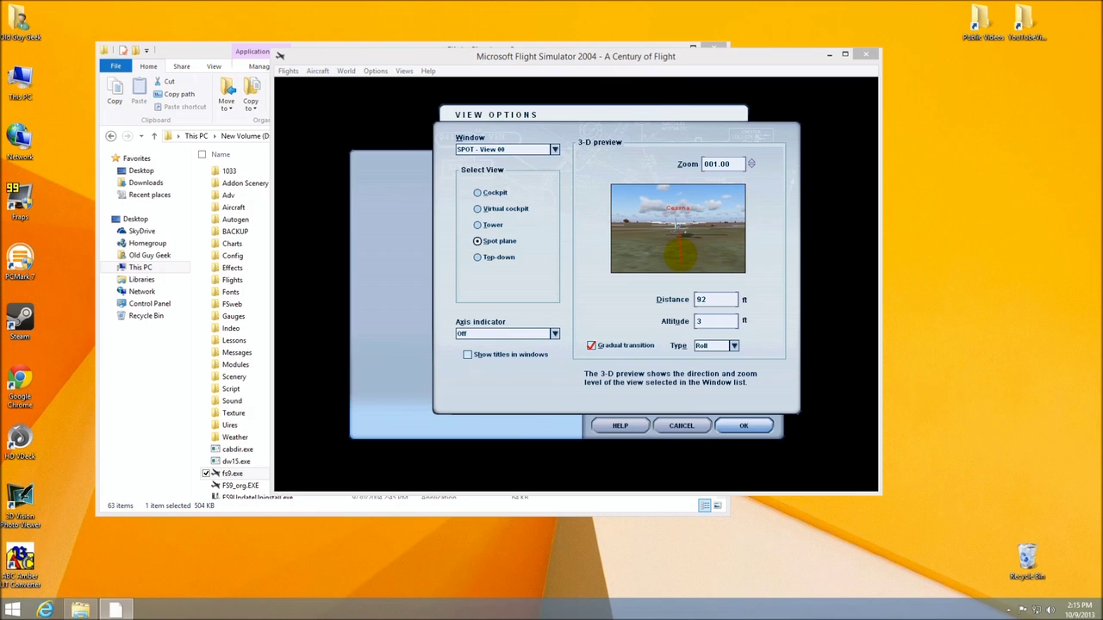
left_click(712, 320)
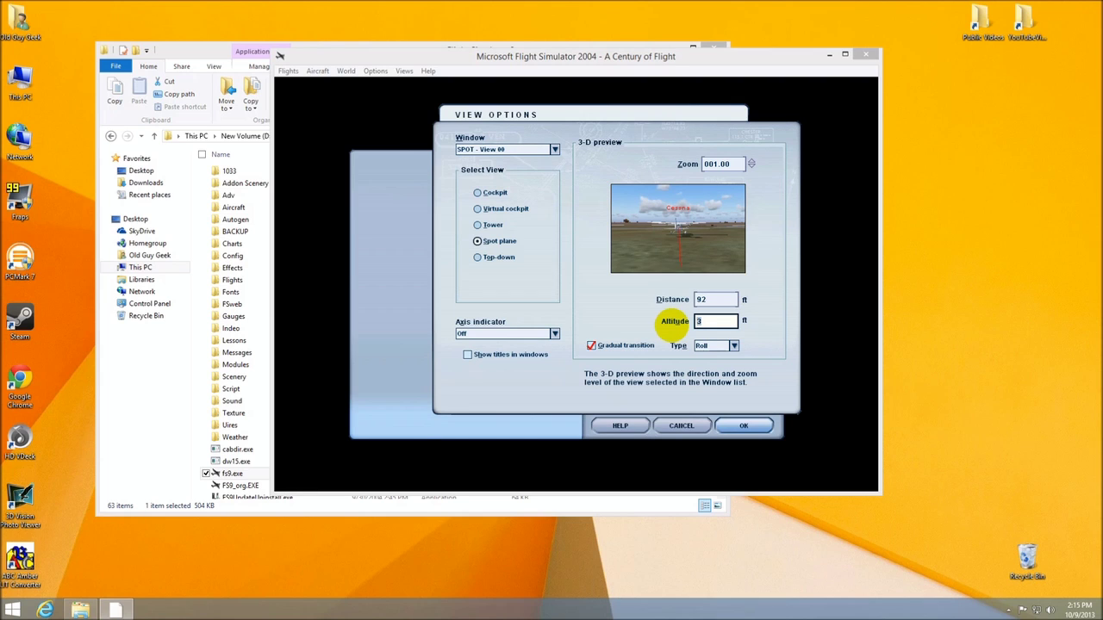
type("40")
left_click(708, 299)
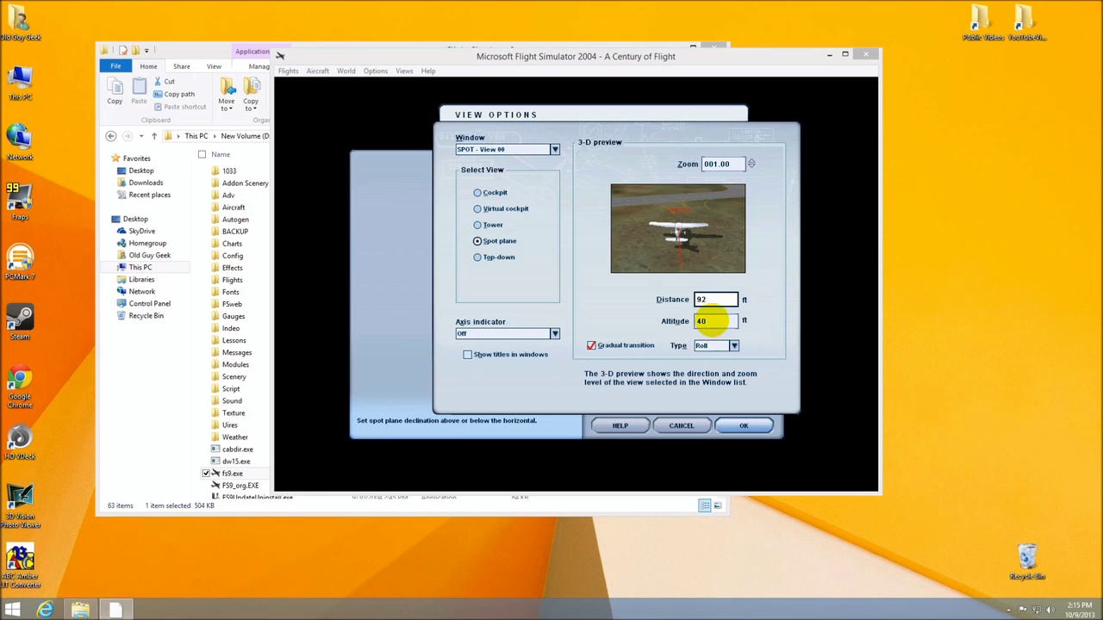
left_click(707, 319)
type("2")
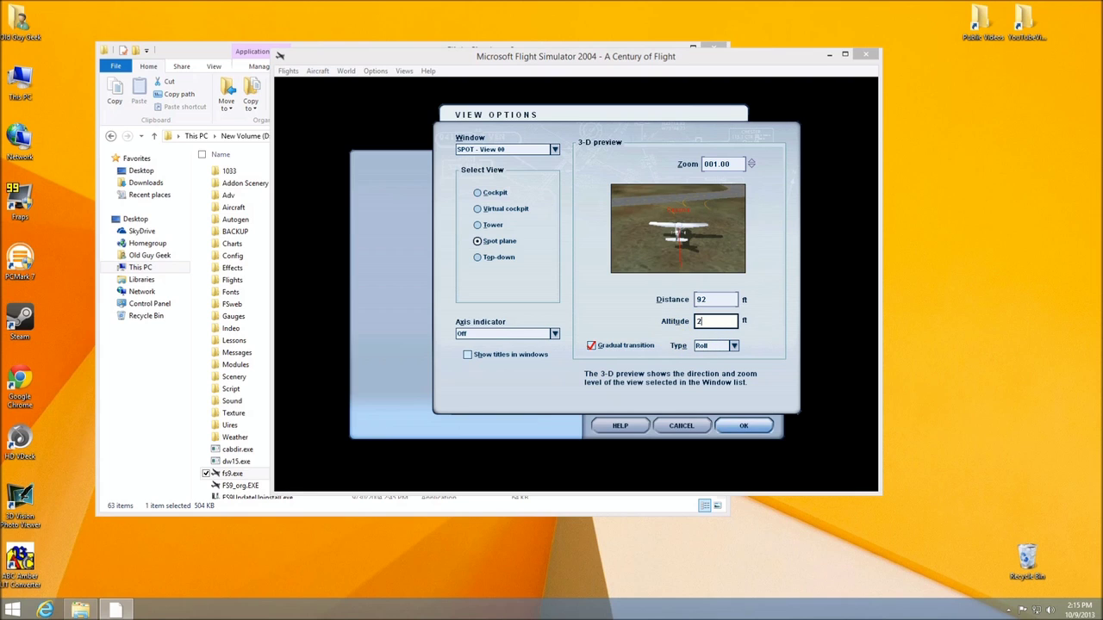
type("0")
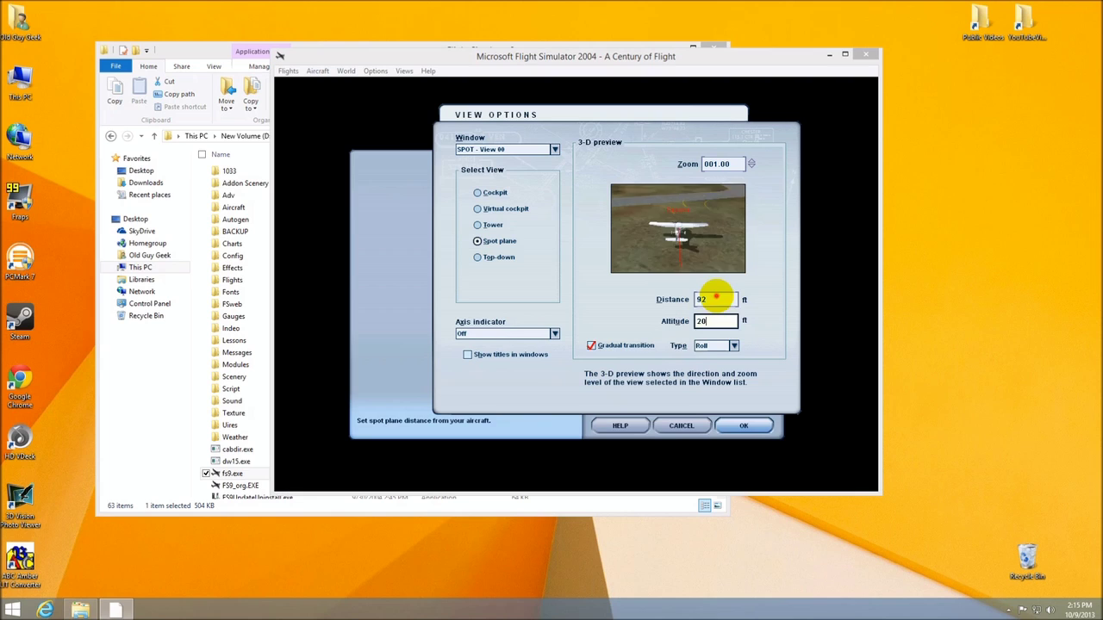
left_click(712, 298)
left_click(591, 345)
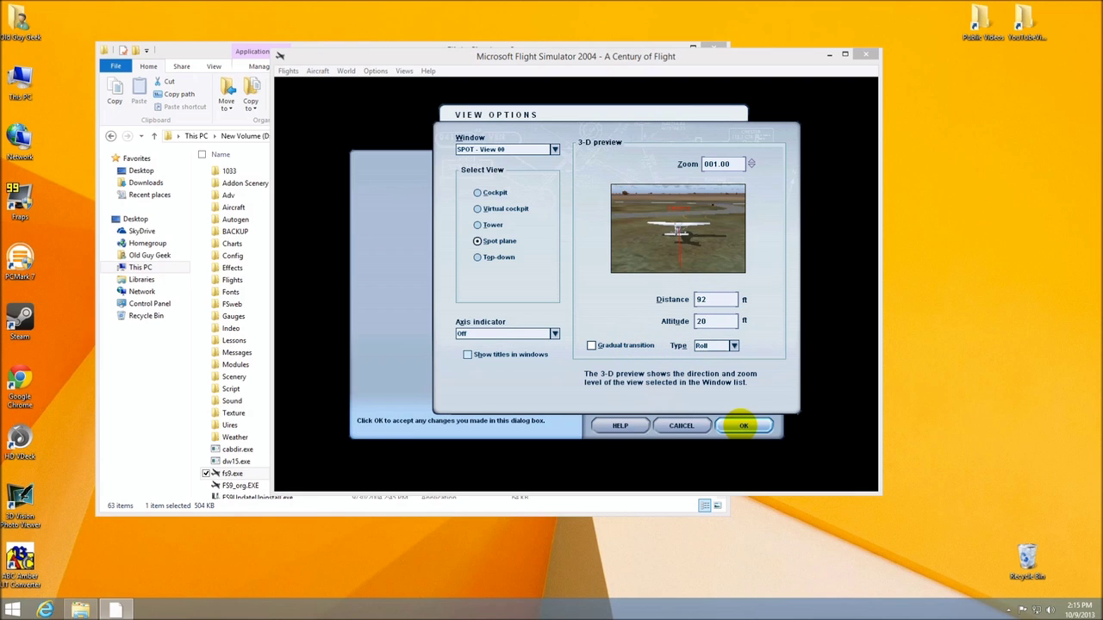
left_click(743, 425)
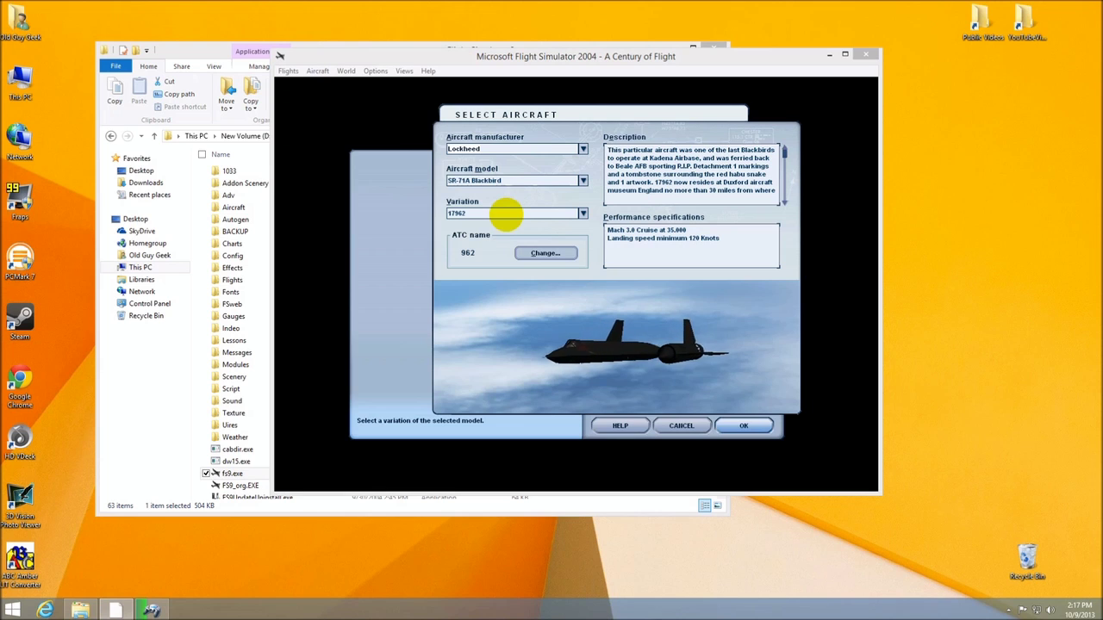
Pick the Vega 5C aircraft model and start flying it.
left_click(482, 180)
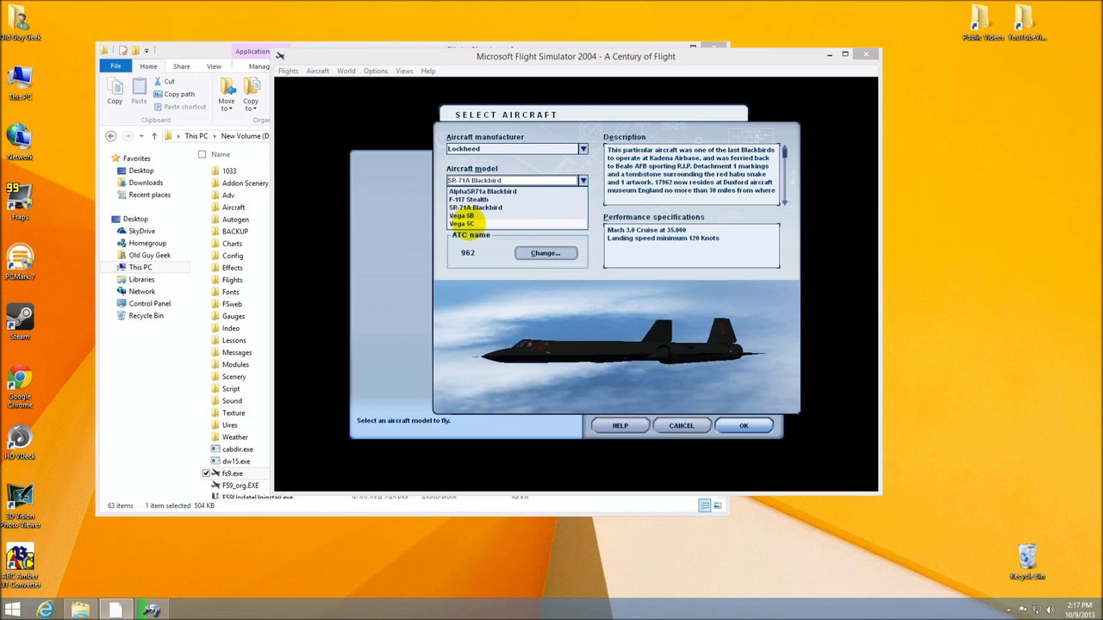
left_click(469, 221)
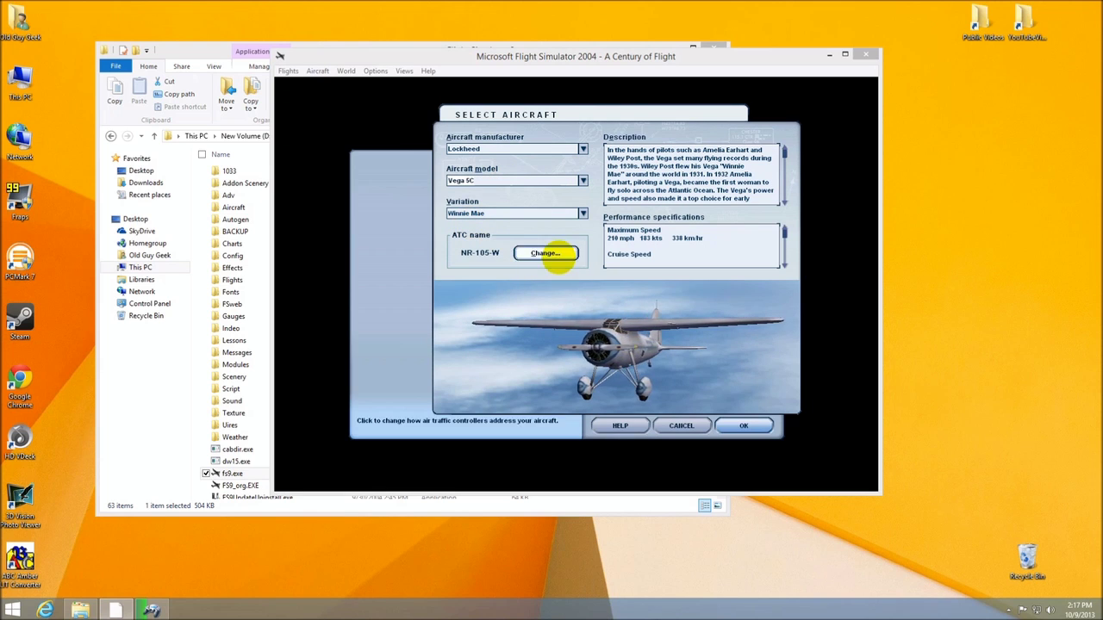
left_click(742, 426)
Cycle the camera with S through cockpit, virtual cockpit and spot views, ending behind the plane.
key("s")
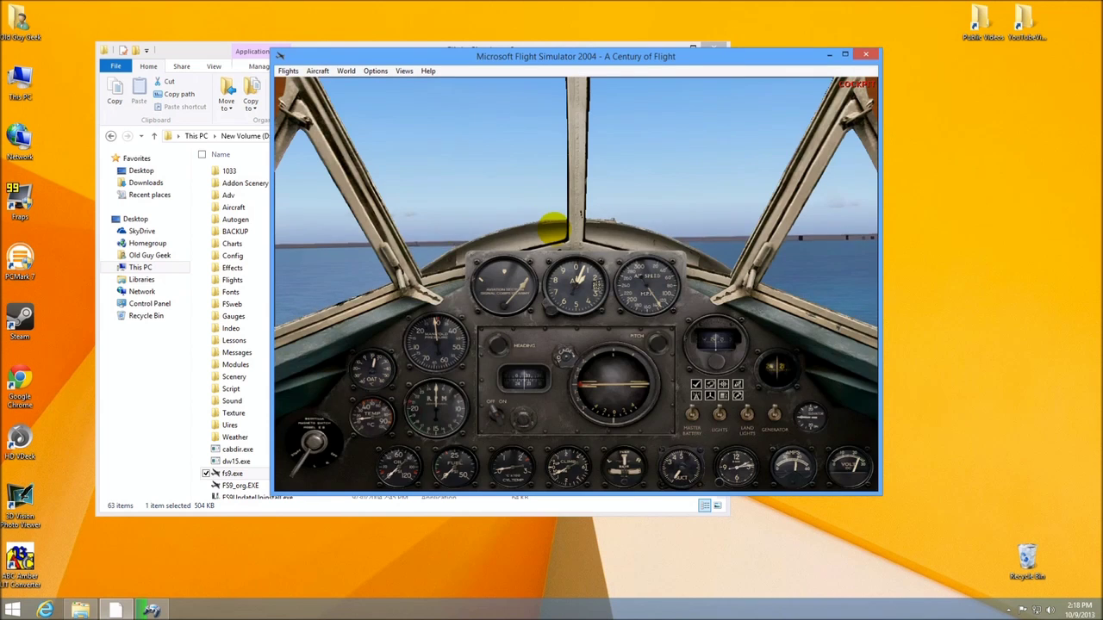
key("s")
key("s")
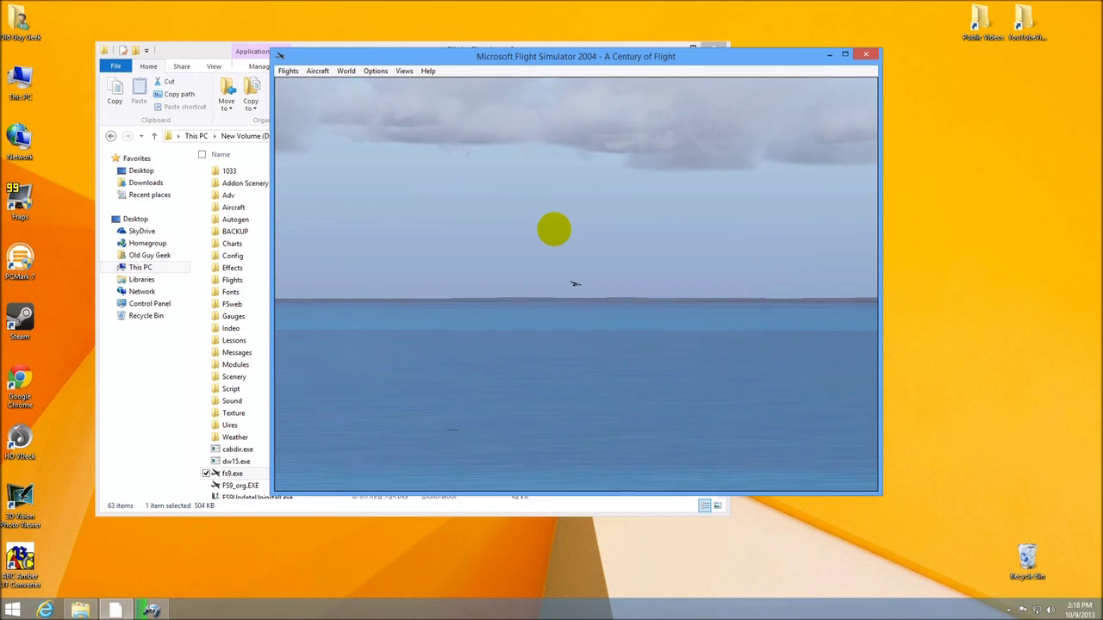
key("s")
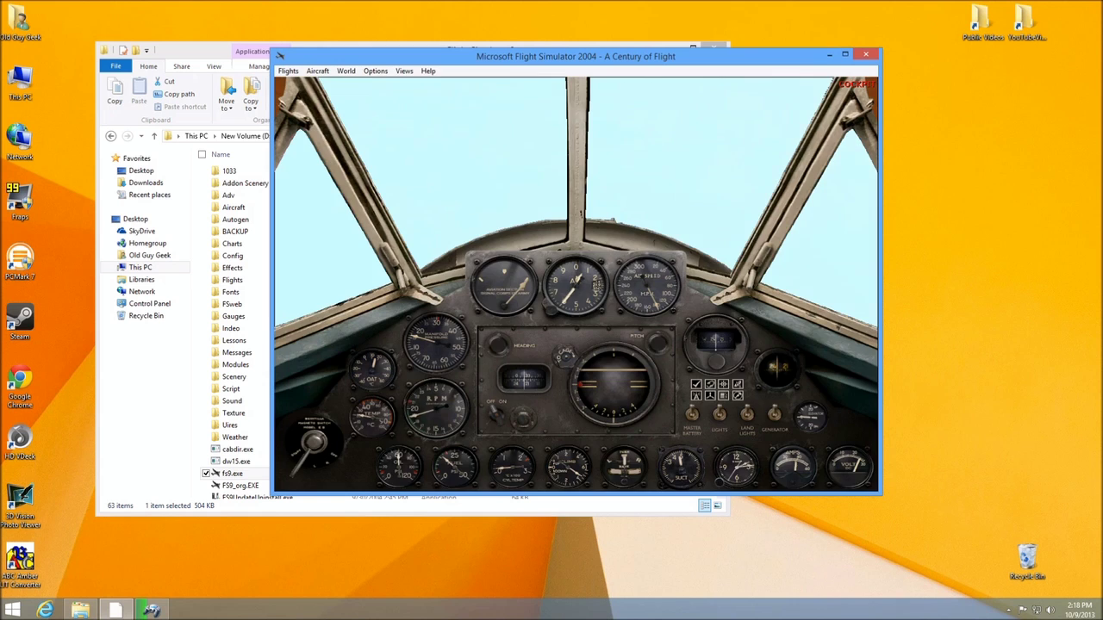
key("s")
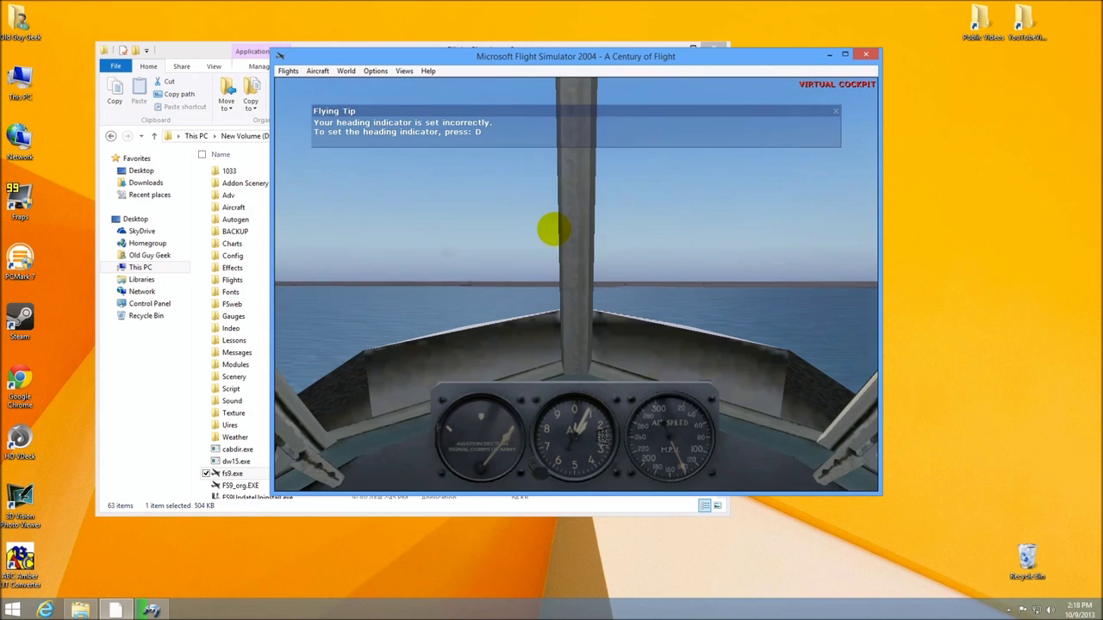
key("s")
key("s")
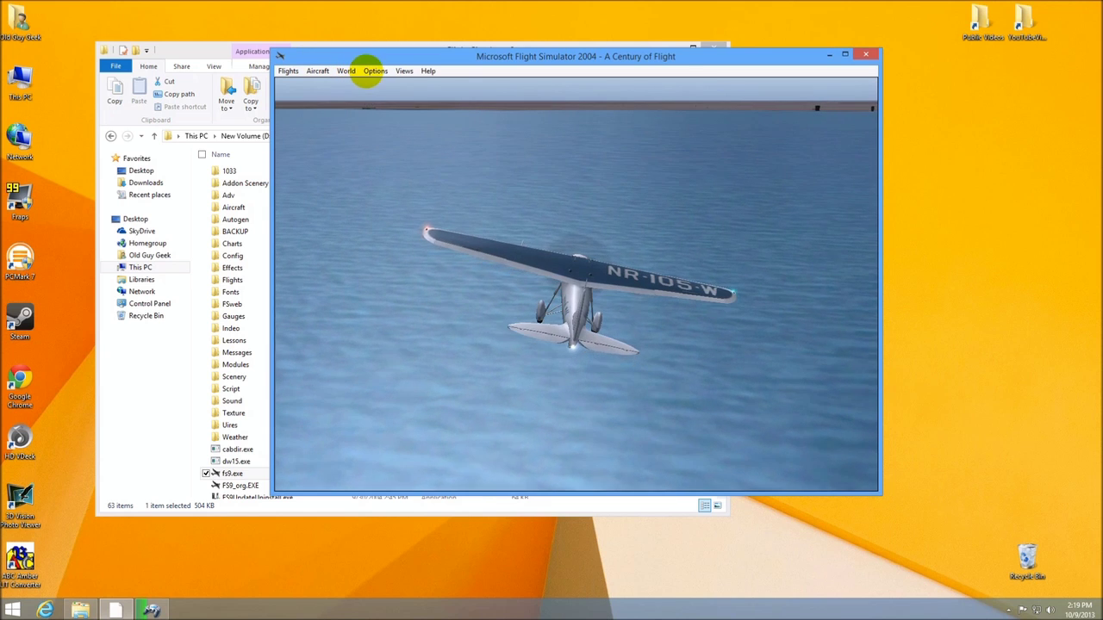
Select the SR-71A Blackbird through Aircraft > Select Aircraft and load it.
left_click(375, 71)
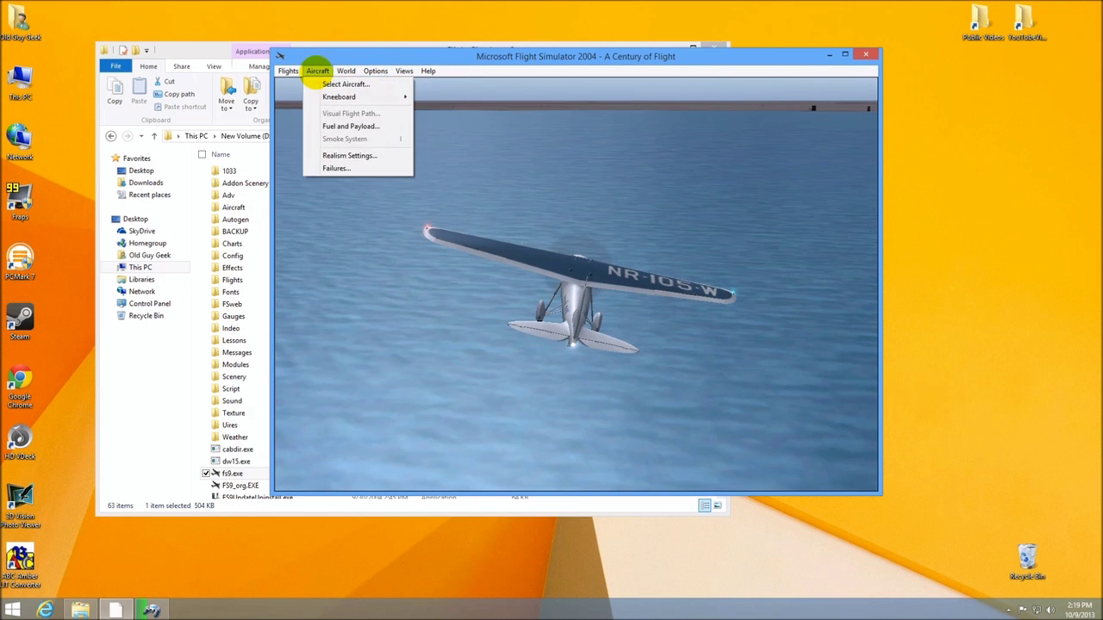
left_click(317, 71)
left_click(336, 84)
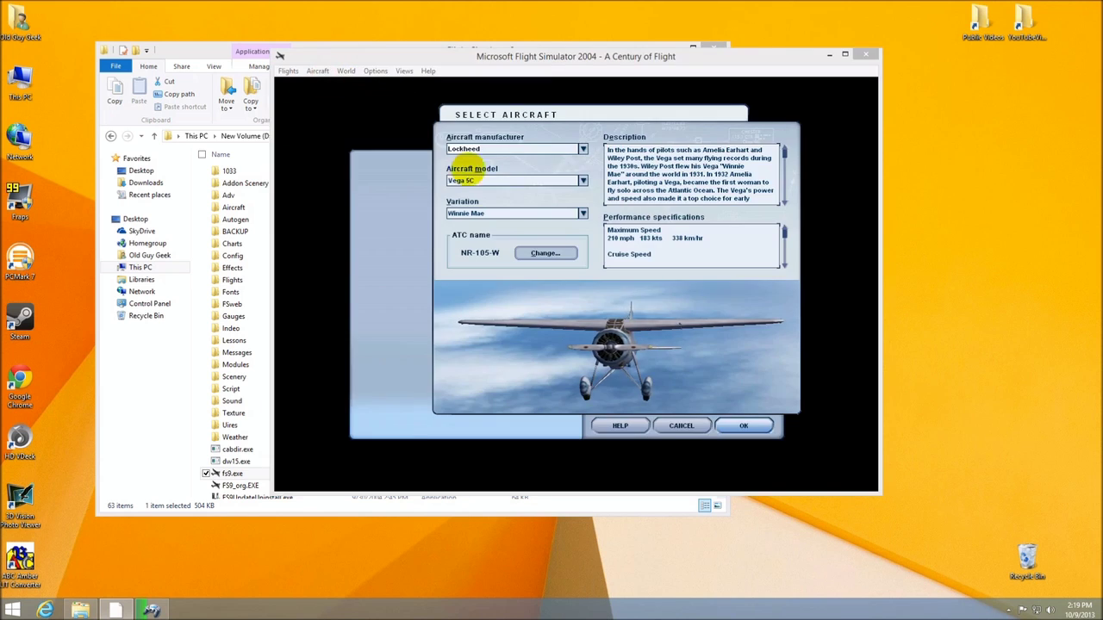
left_click(484, 181)
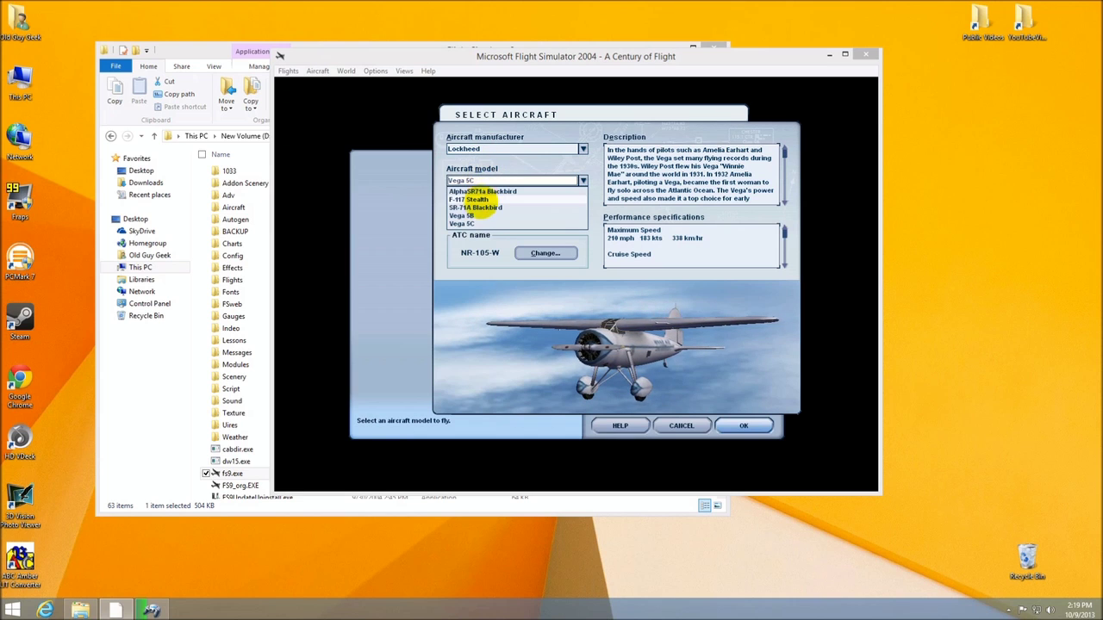
left_click(476, 207)
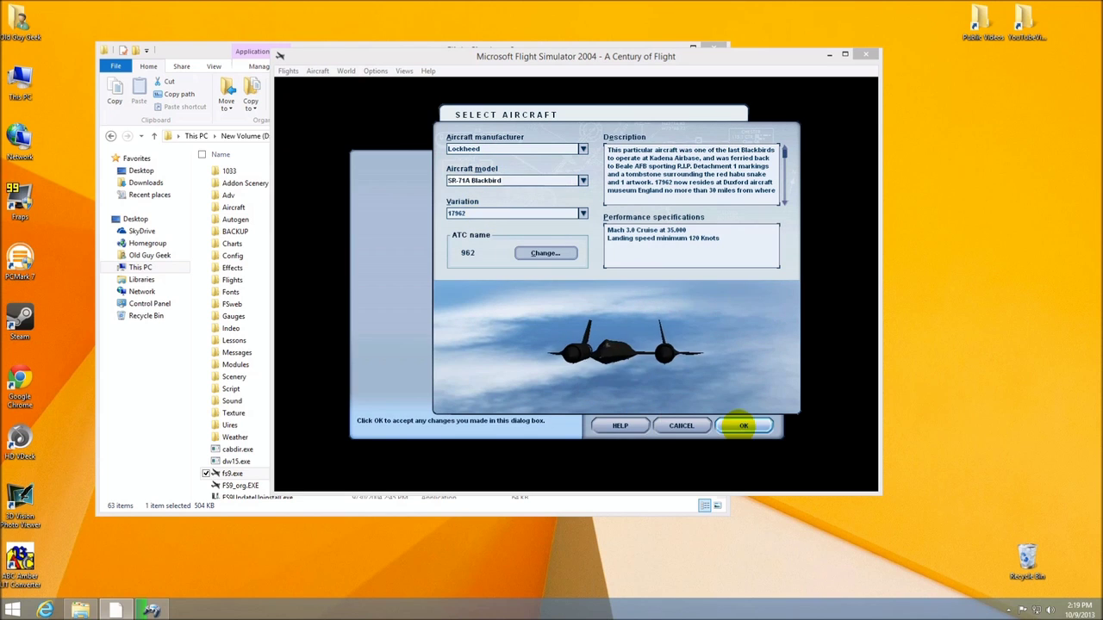
left_click(743, 426)
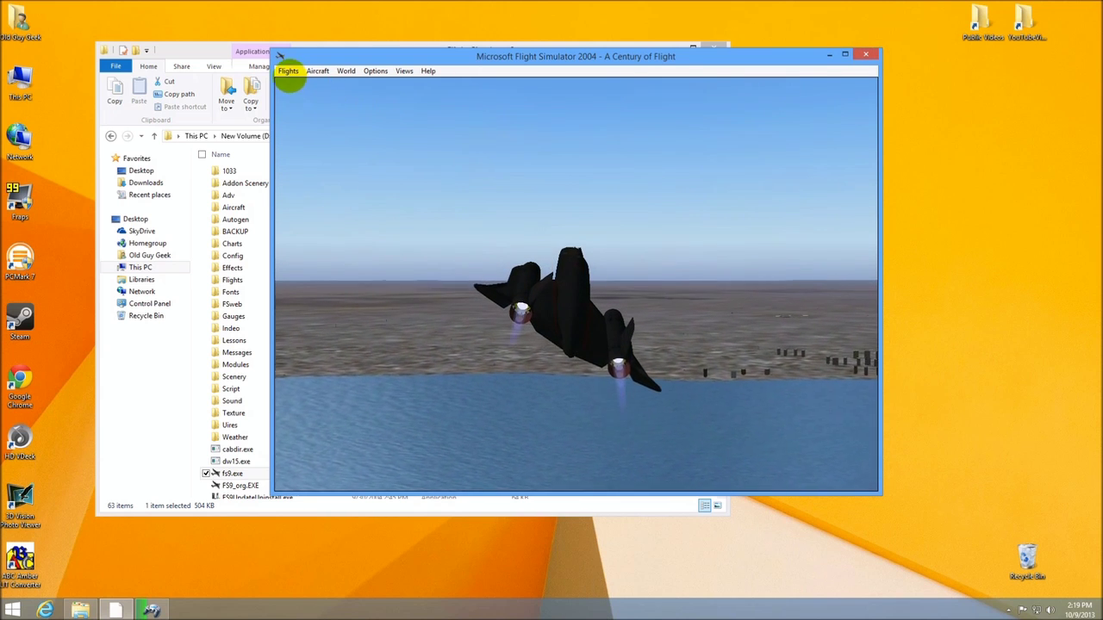
Exit Flight Simulator from the Flights menu and confirm with Yes.
left_click(289, 70)
left_click(297, 184)
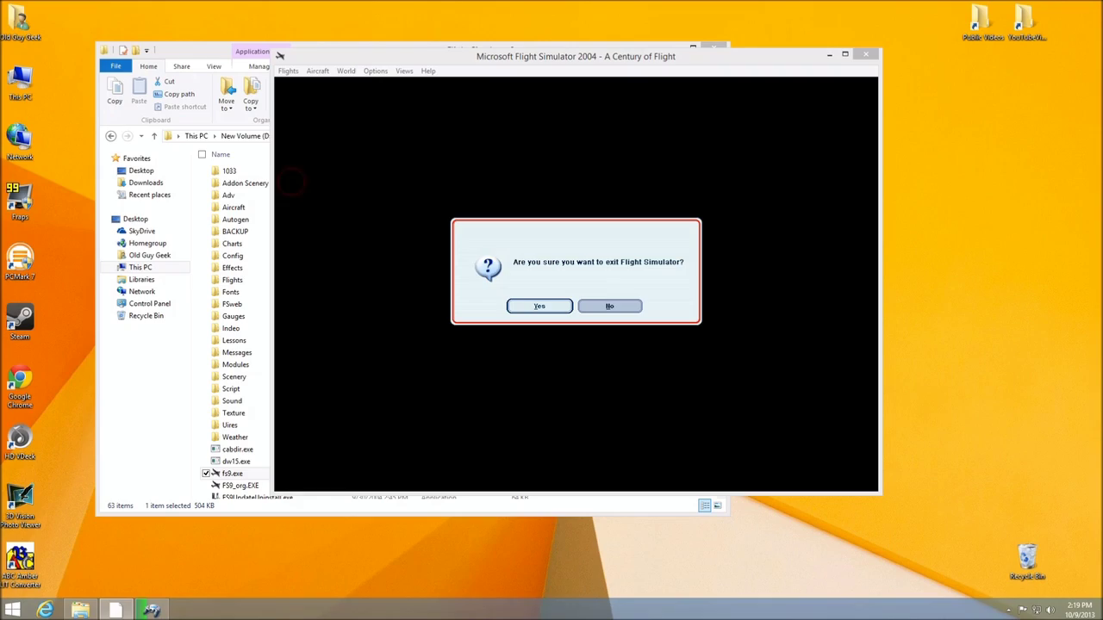
left_click(540, 306)
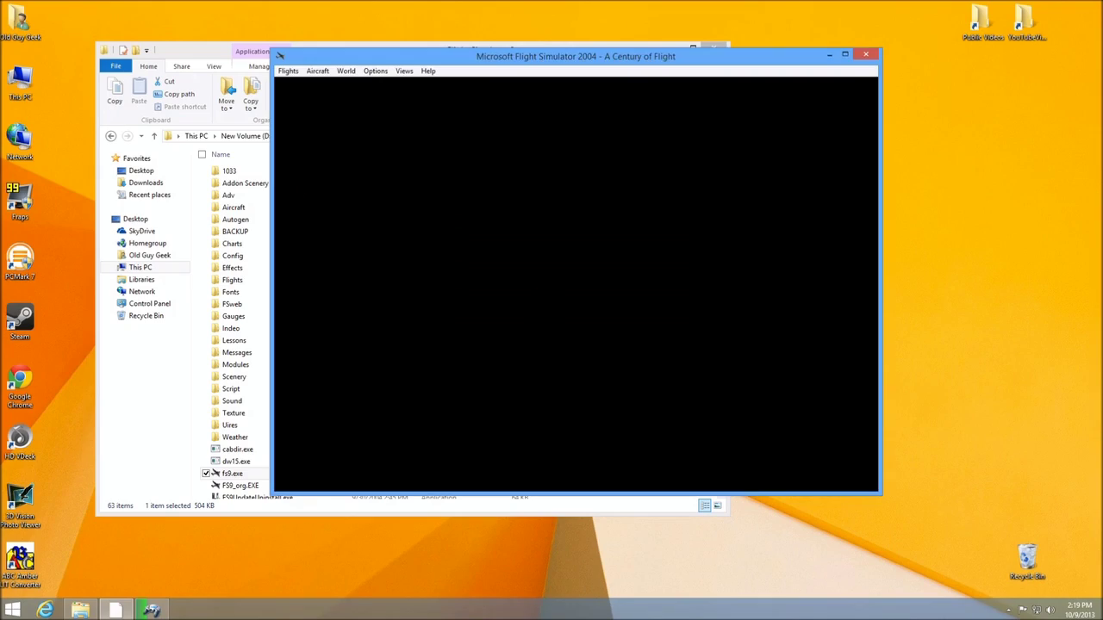